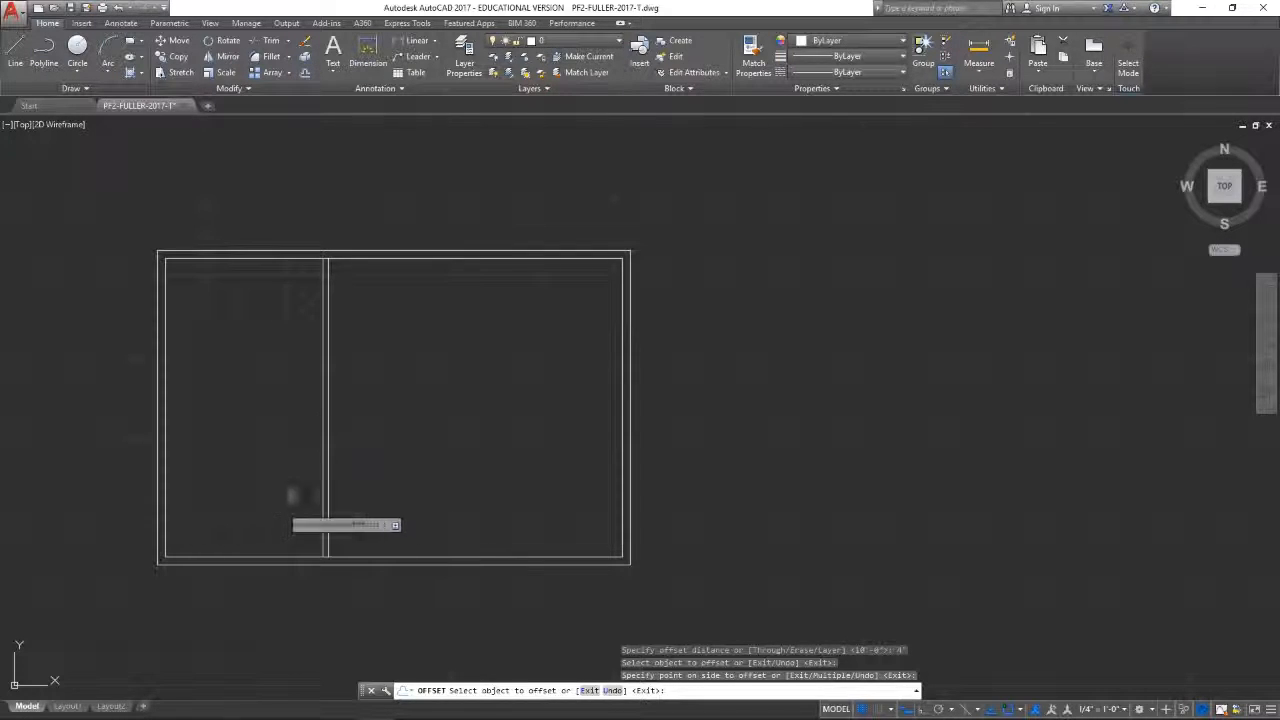
# Step: Offset the bottom exterior wall's inner line 8' upward, and offset the resulting line 4" upward to form a horizontal interior wall
pyautogui.click(306, 72)
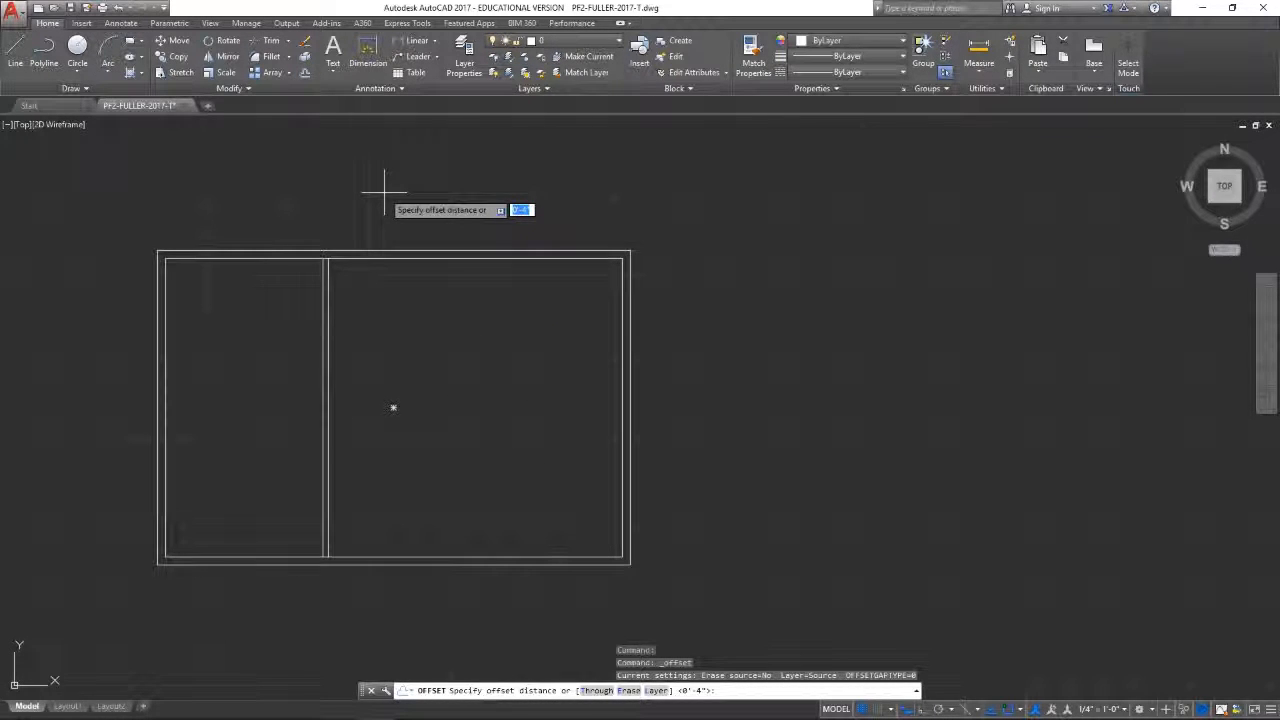
pyautogui.write('8')
pyautogui.press('Return')
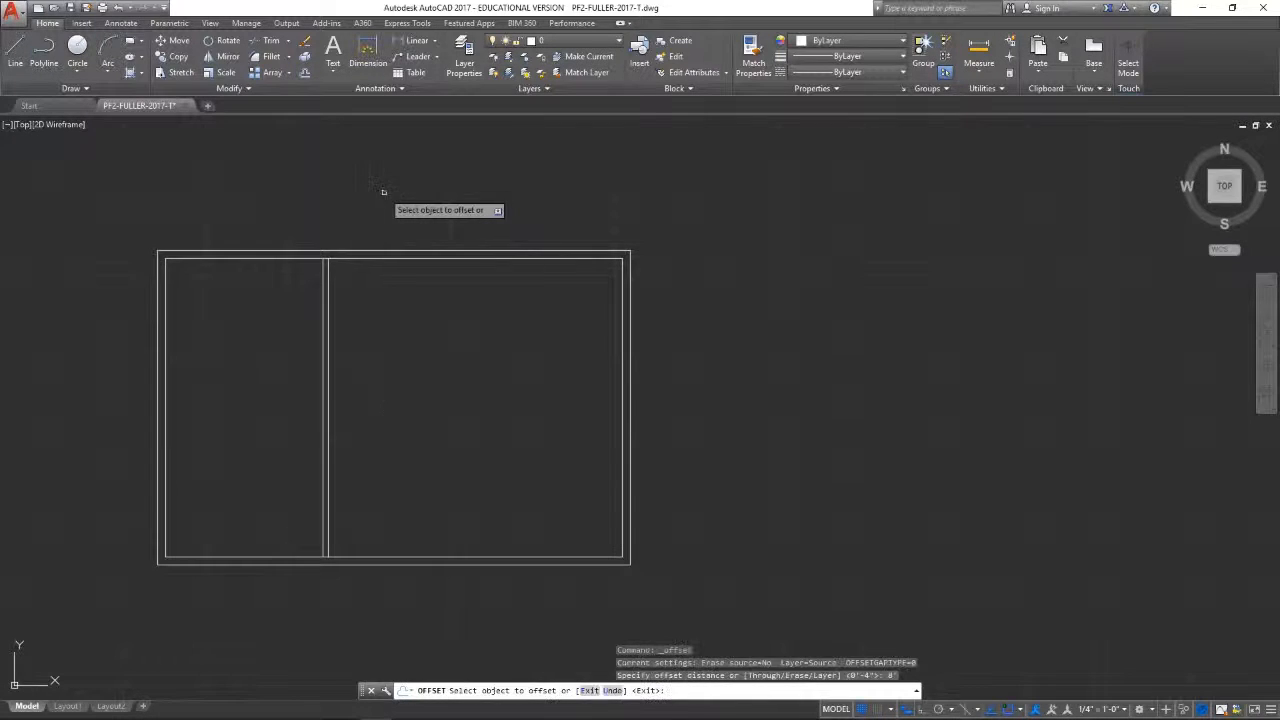
pyautogui.click(259, 556)
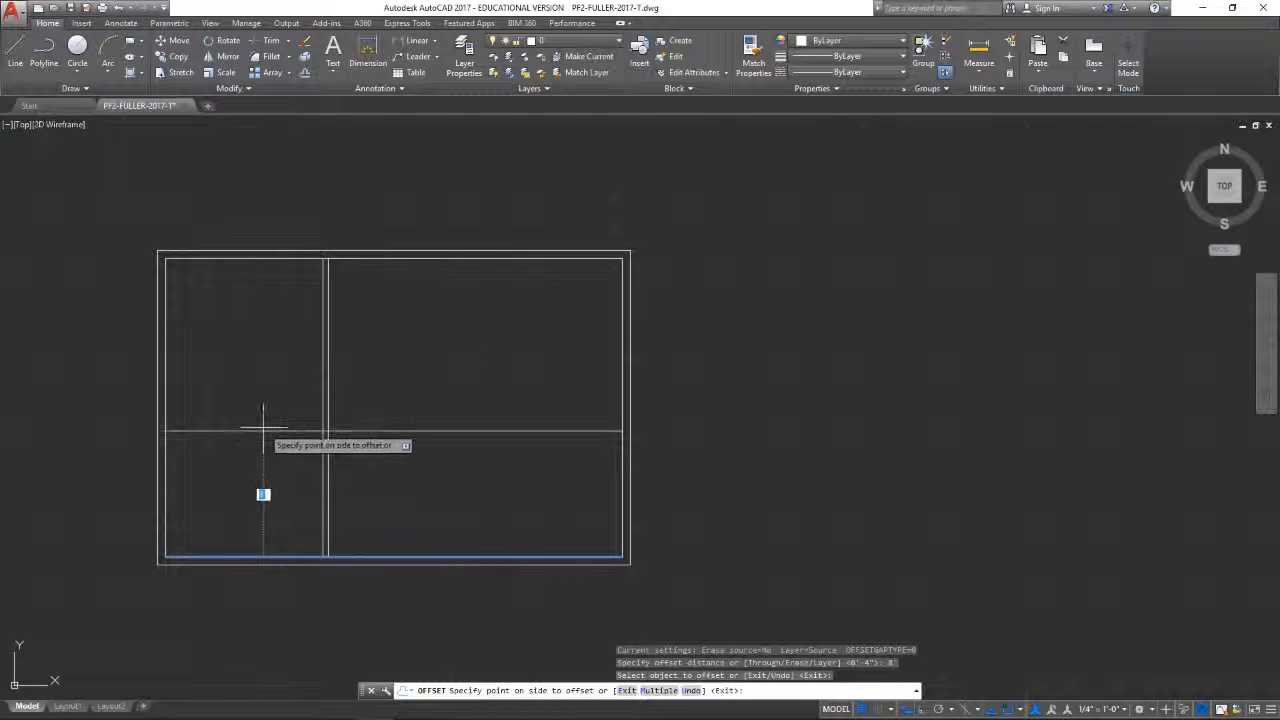
pyautogui.click(263, 430)
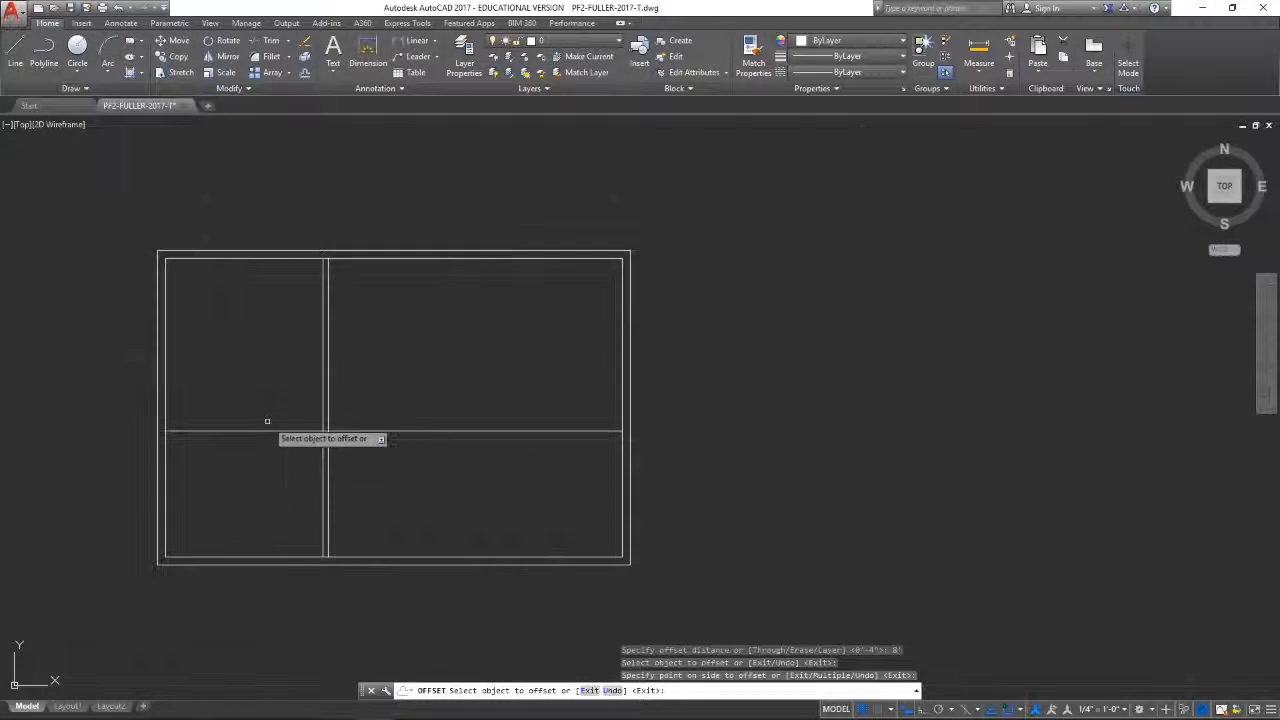
pyautogui.click(265, 430)
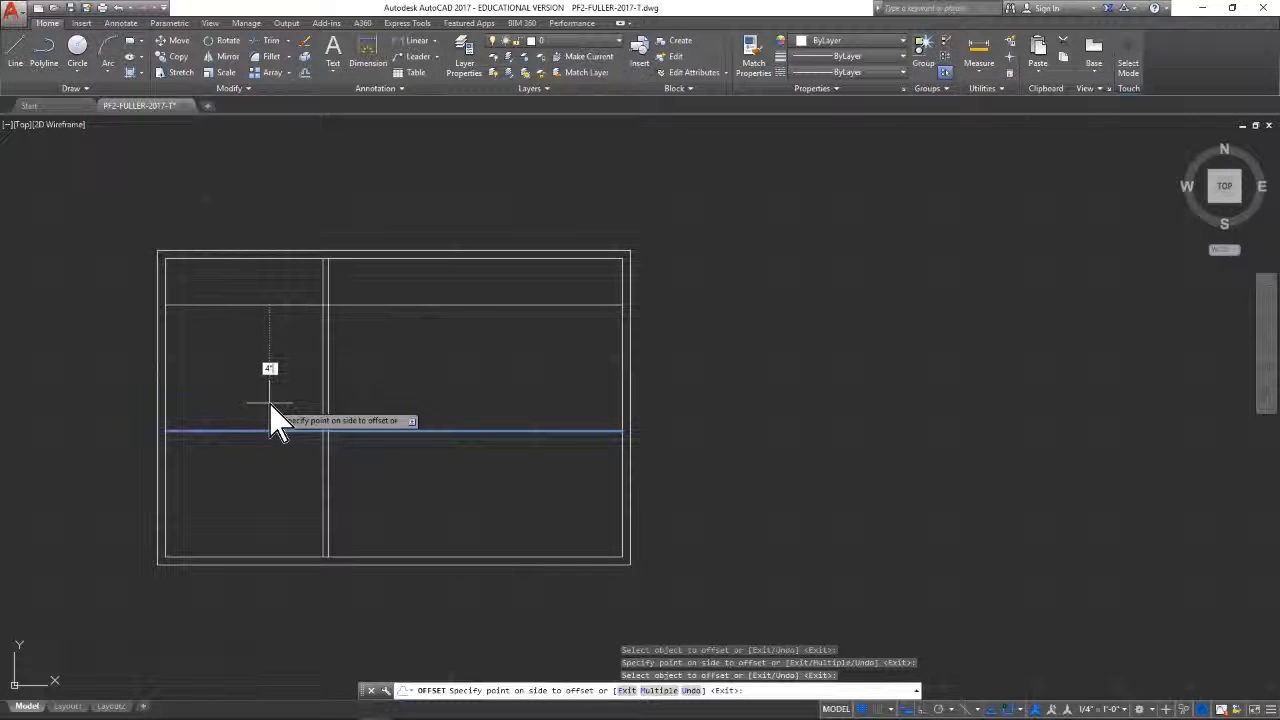
pyautogui.click(269, 404)
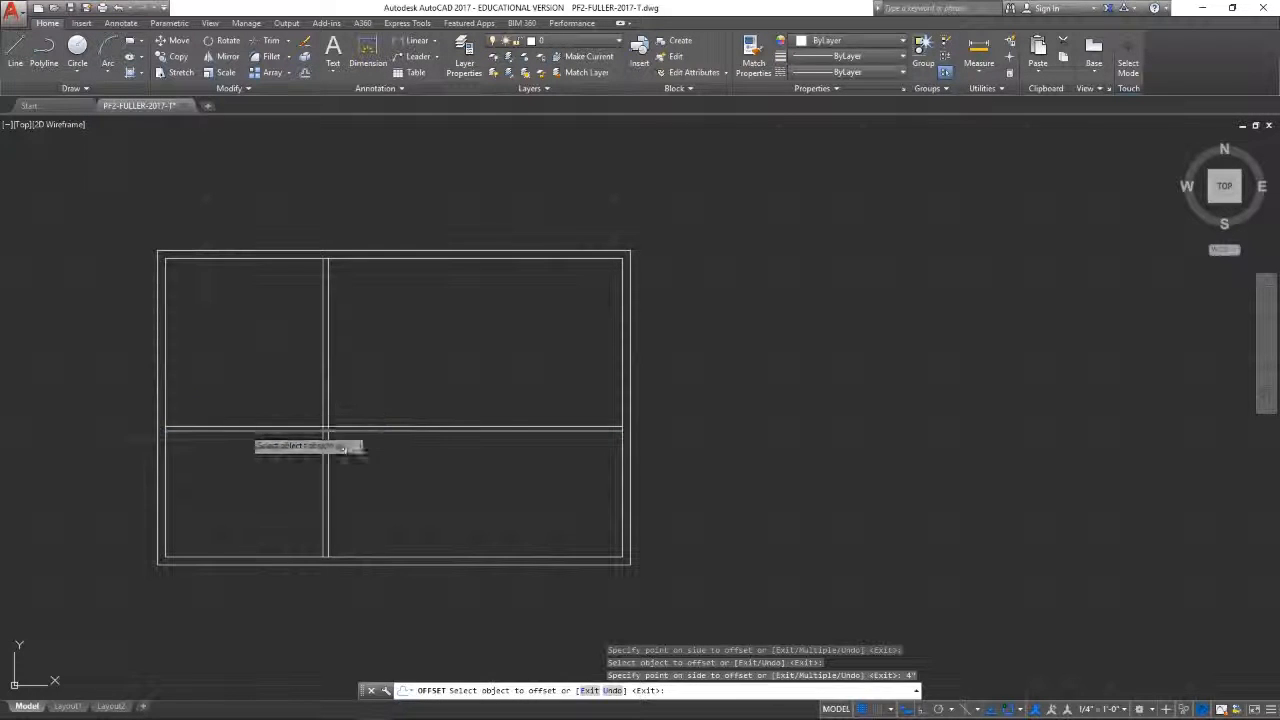
# Step: Offset the horizontal interior wall's upper line 3' upward, and offset that copy 4" upward to form a second horizontal wall
pyautogui.click(252, 428)
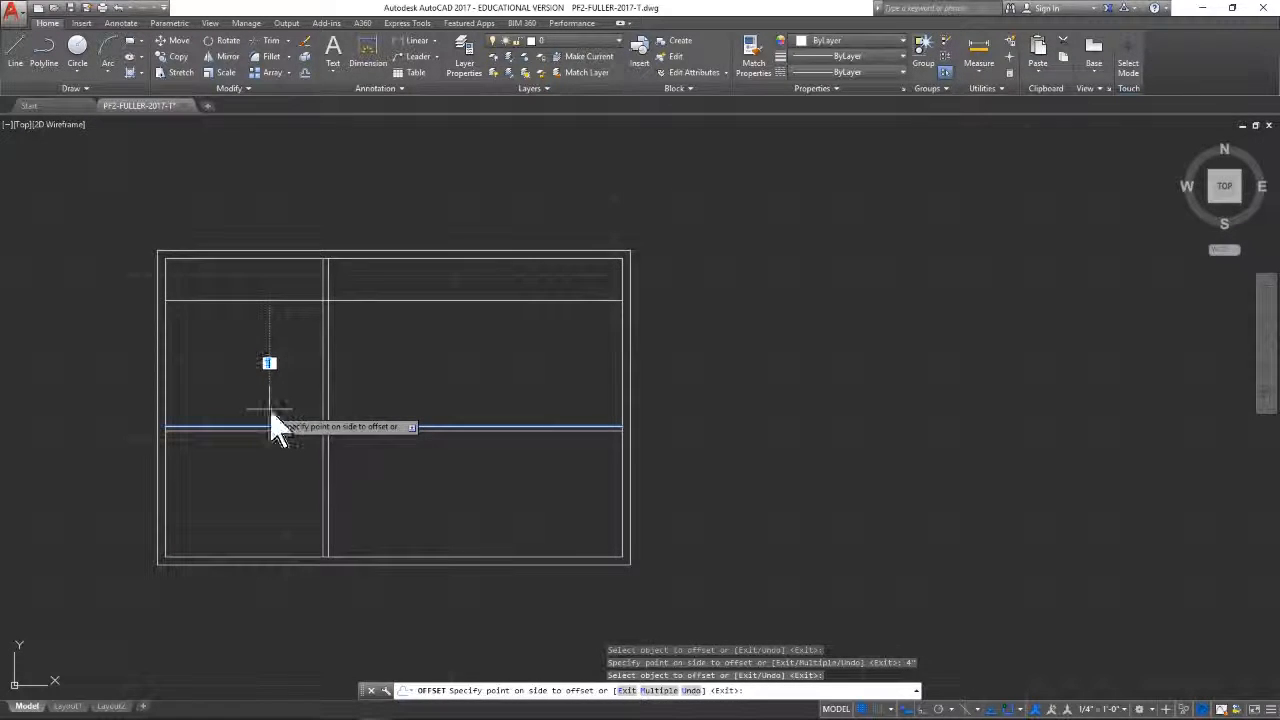
pyautogui.write("3'")
pyautogui.press('Return')
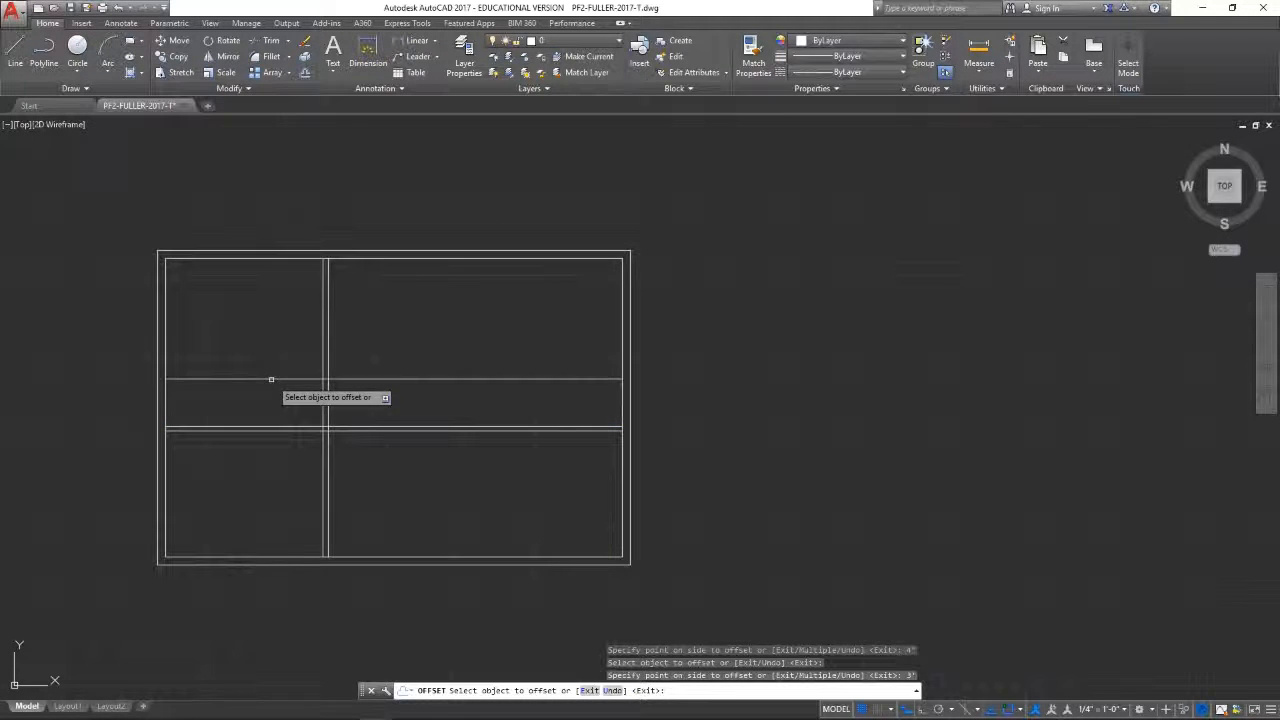
pyautogui.click(271, 379)
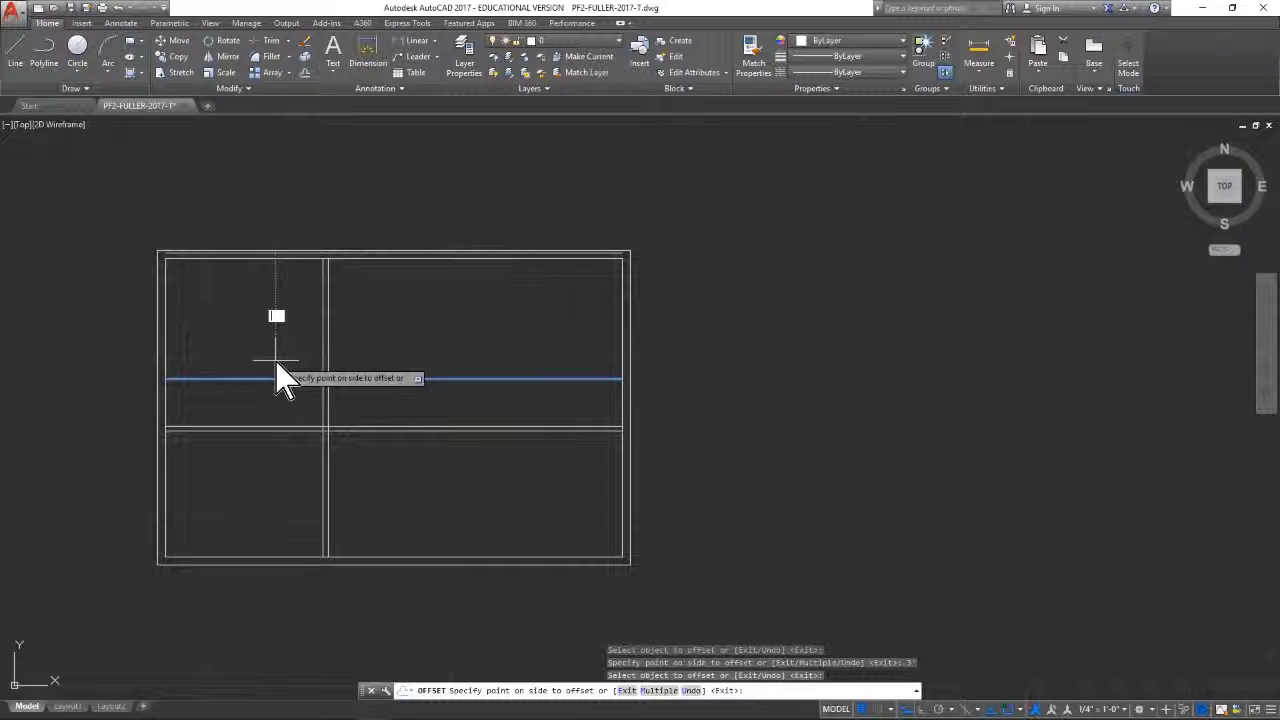
pyautogui.write("4'")
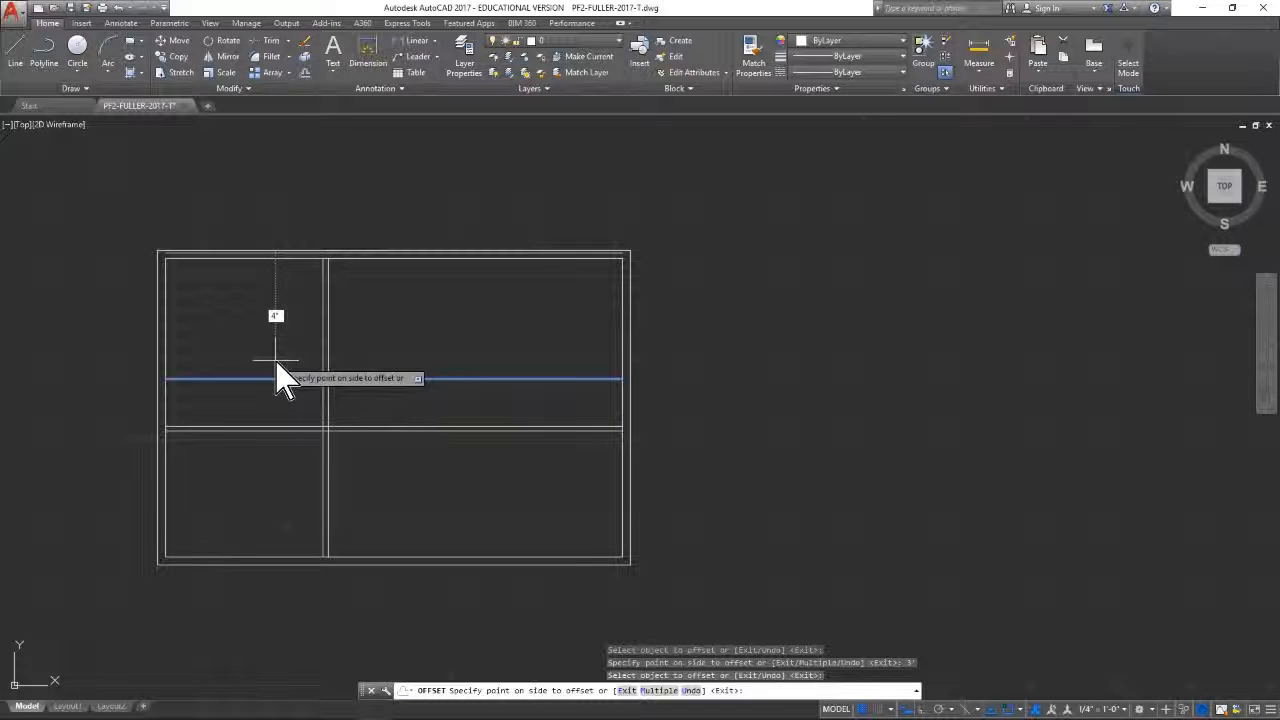
pyautogui.press('Return')
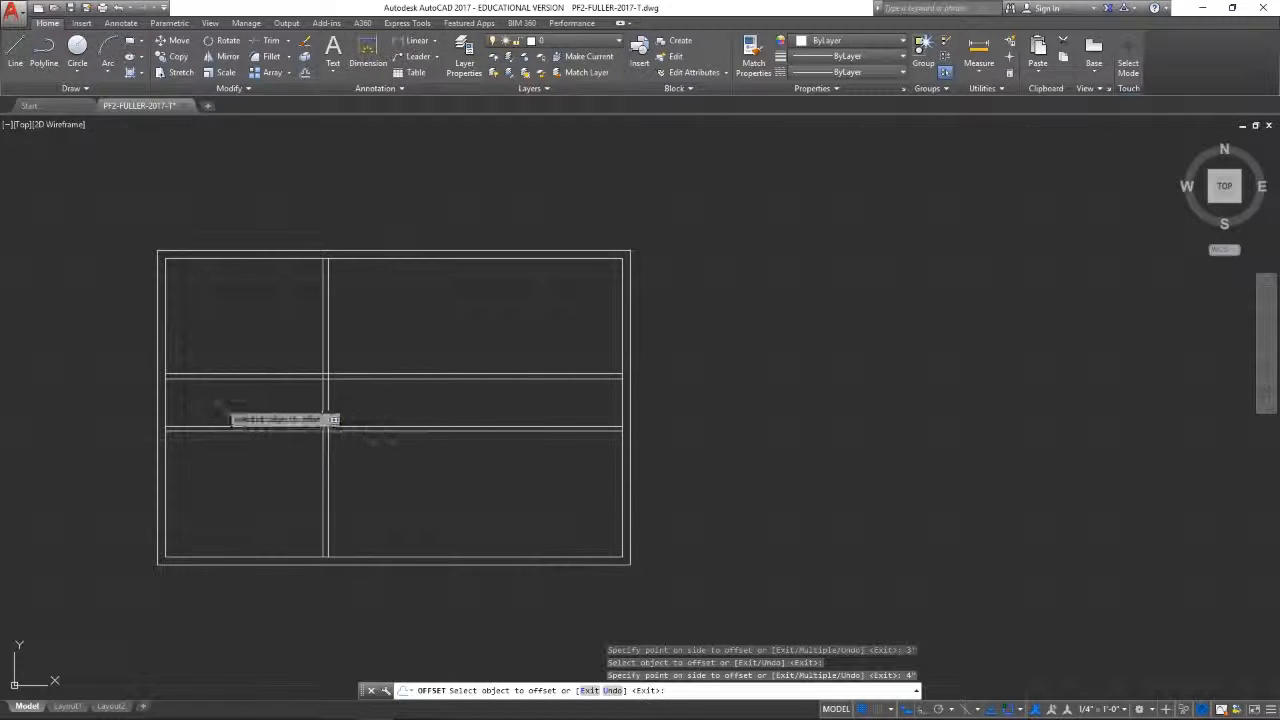
# Step: Offset the vertical interior wall's left line 5' to the left, and offset that copy 4" back to the right for a second vertical wall
pyautogui.click(325, 405)
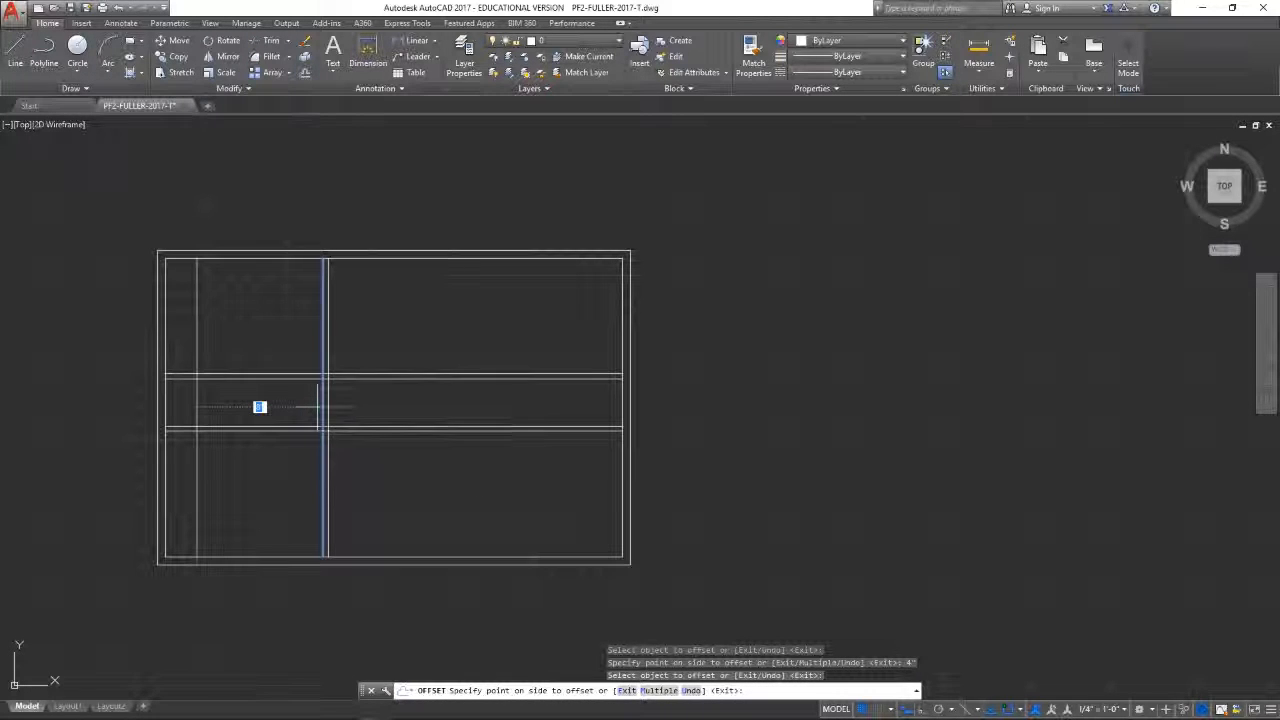
pyautogui.write('5')
pyautogui.press('Return')
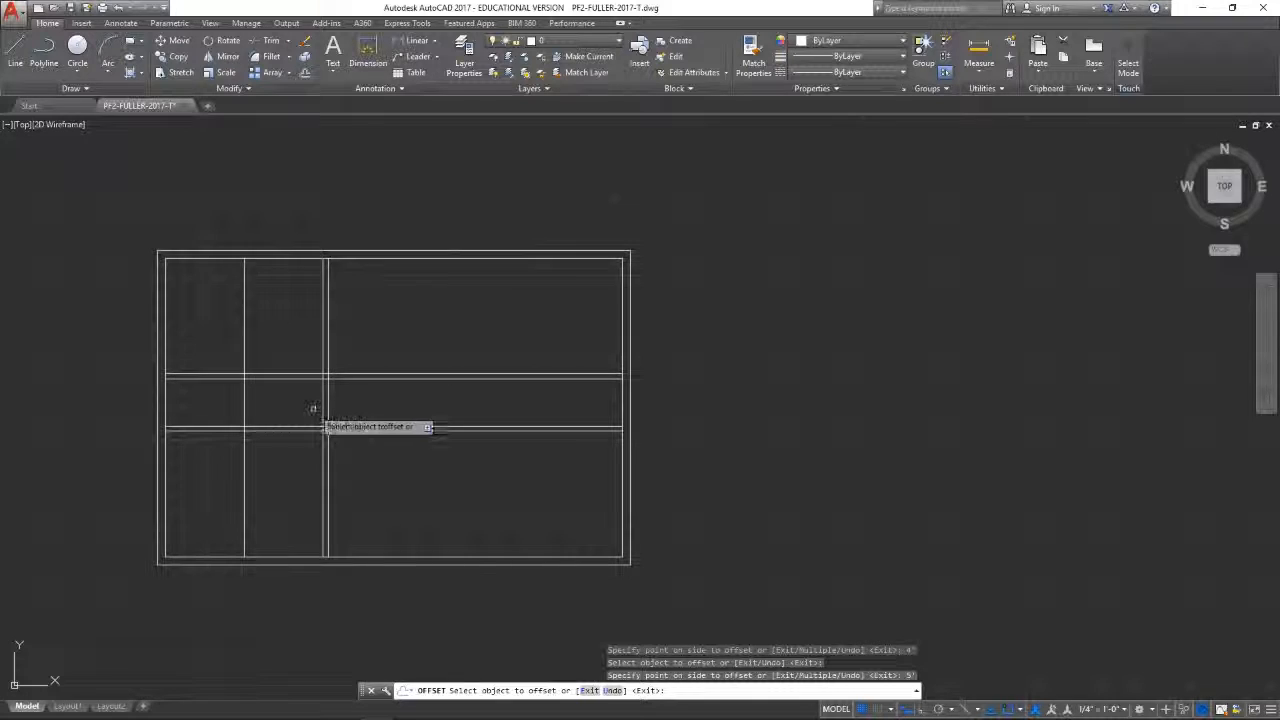
pyautogui.click(244, 403)
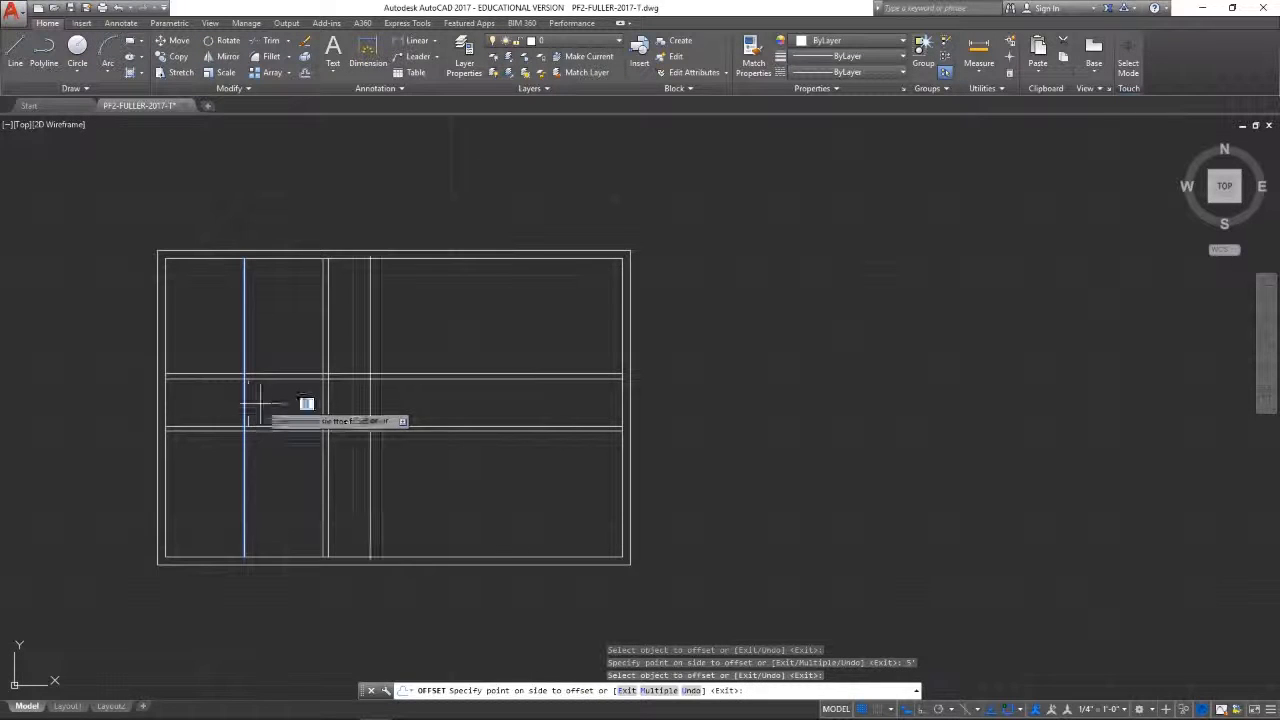
pyautogui.write("4'")
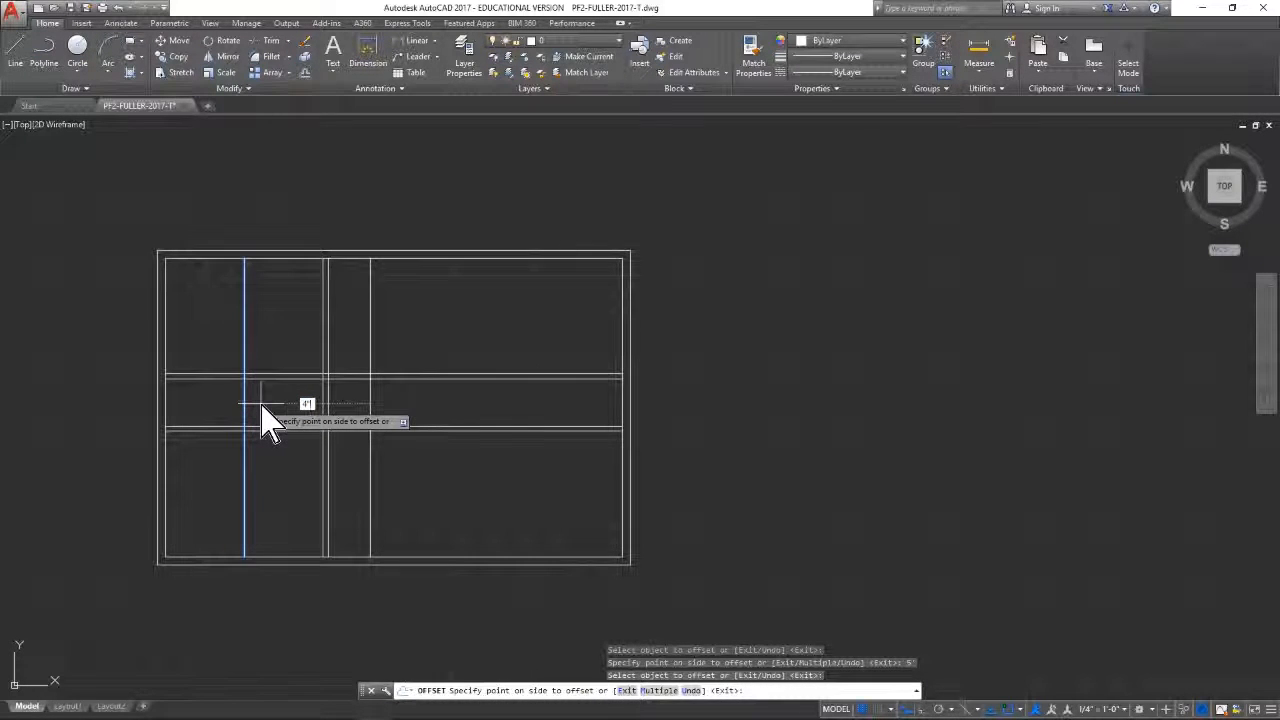
pyautogui.press('Return')
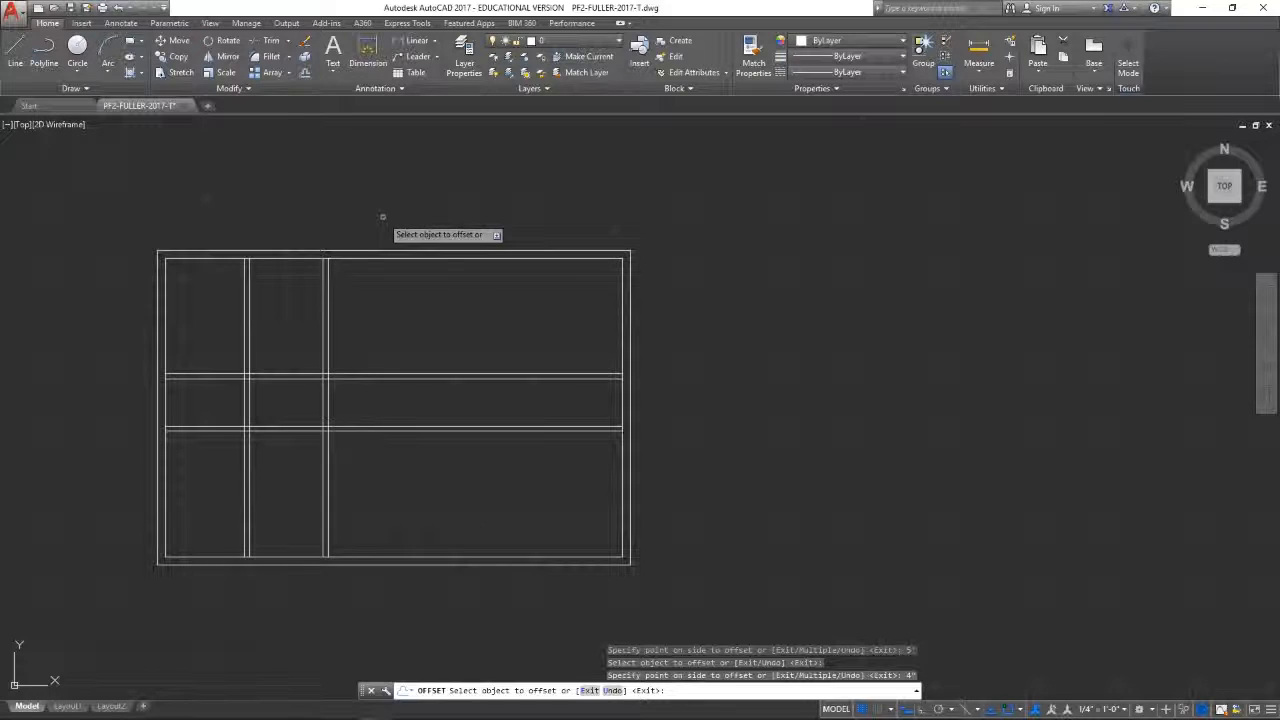
# Step: Trim the new vertical wall outside the two horizontal walls, and trim the horizontal walls to the right of the original vertical wall
pyautogui.click(267, 44)
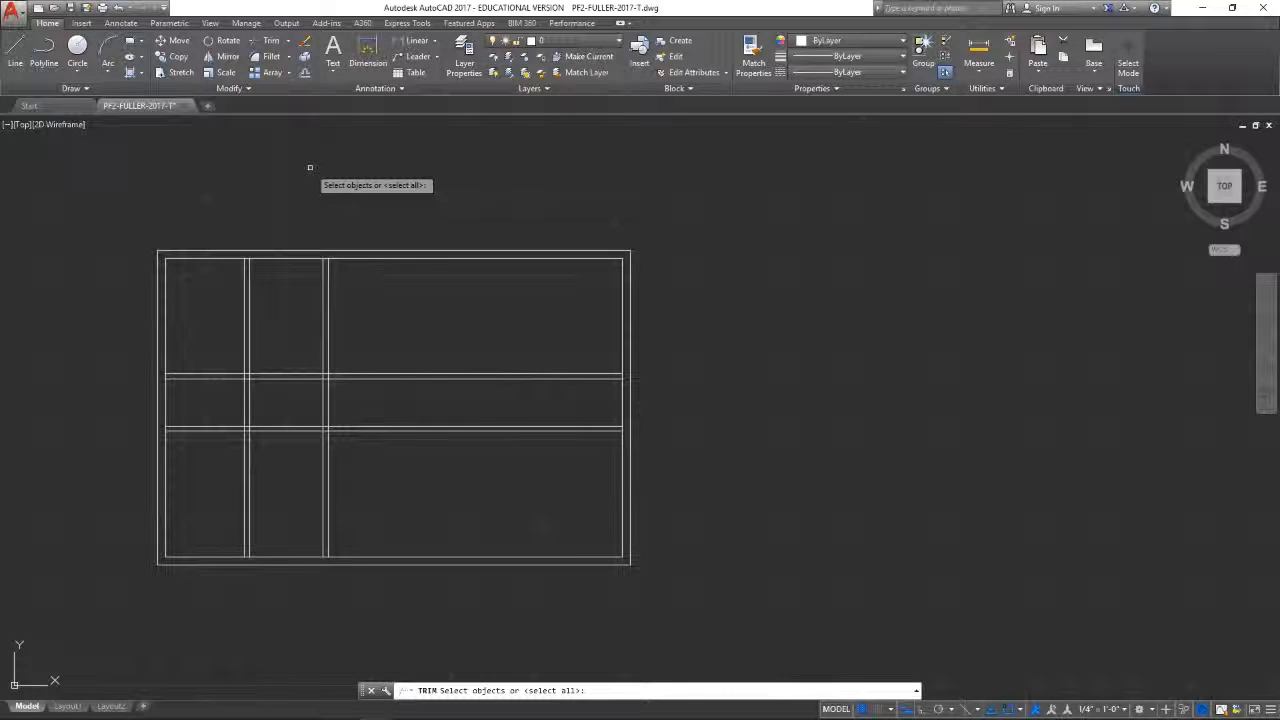
pyautogui.press('Return')
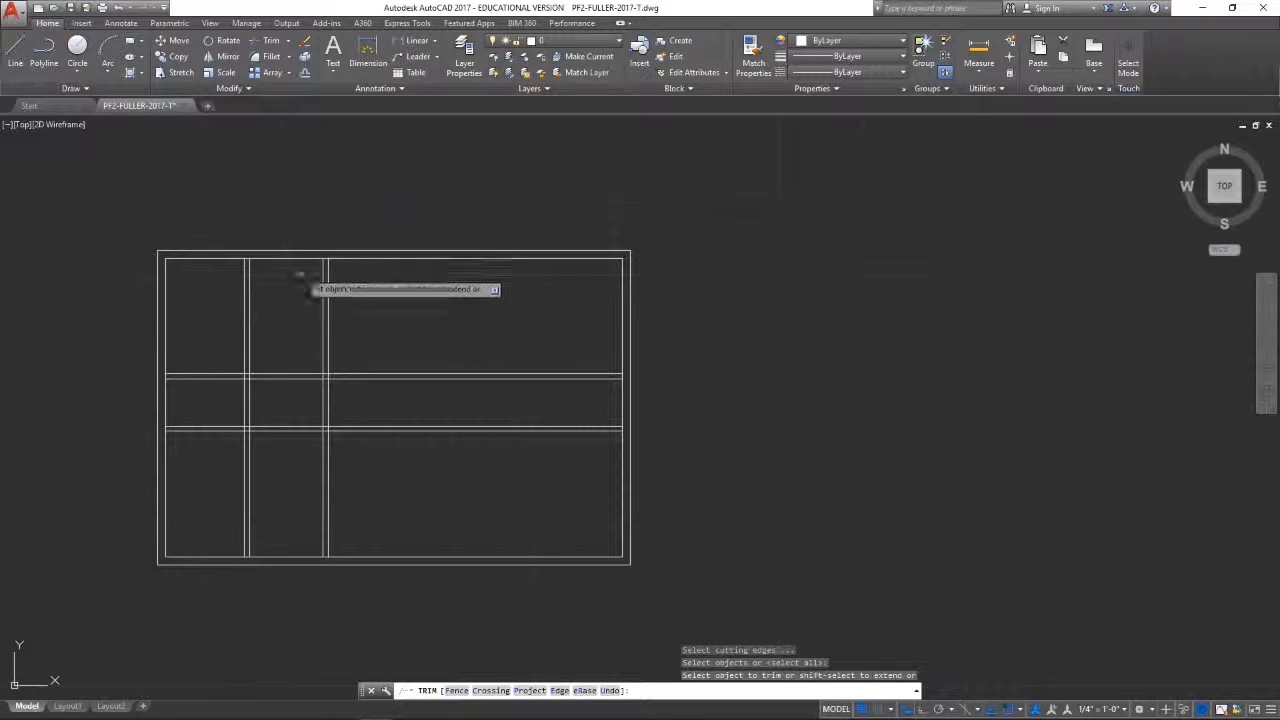
pyautogui.click(247, 308)
pyautogui.click(247, 308)
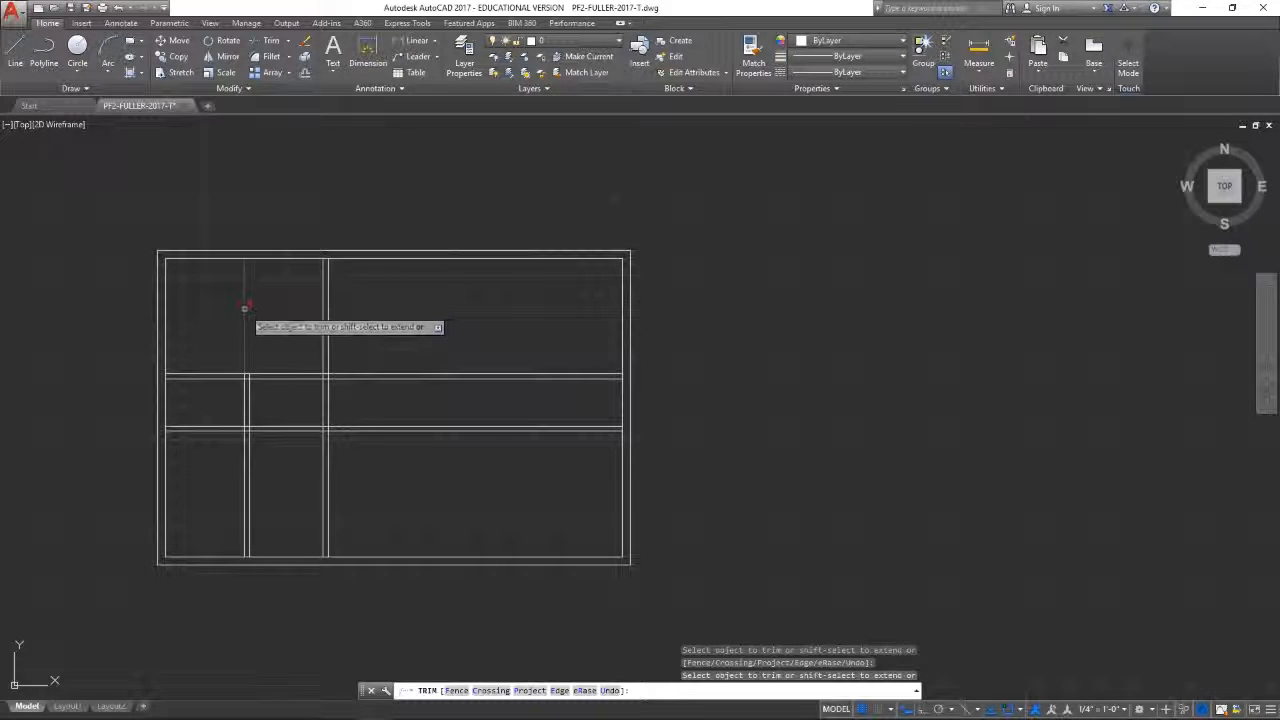
pyautogui.click(249, 481)
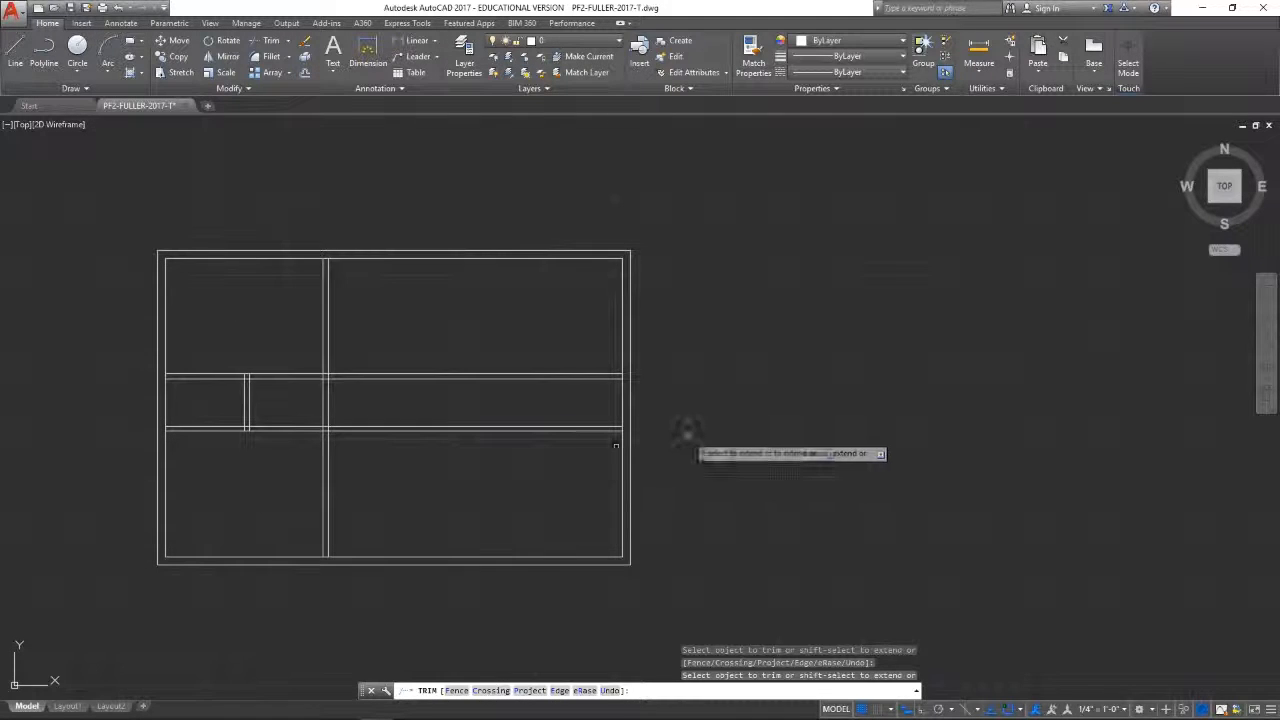
pyautogui.click(366, 427)
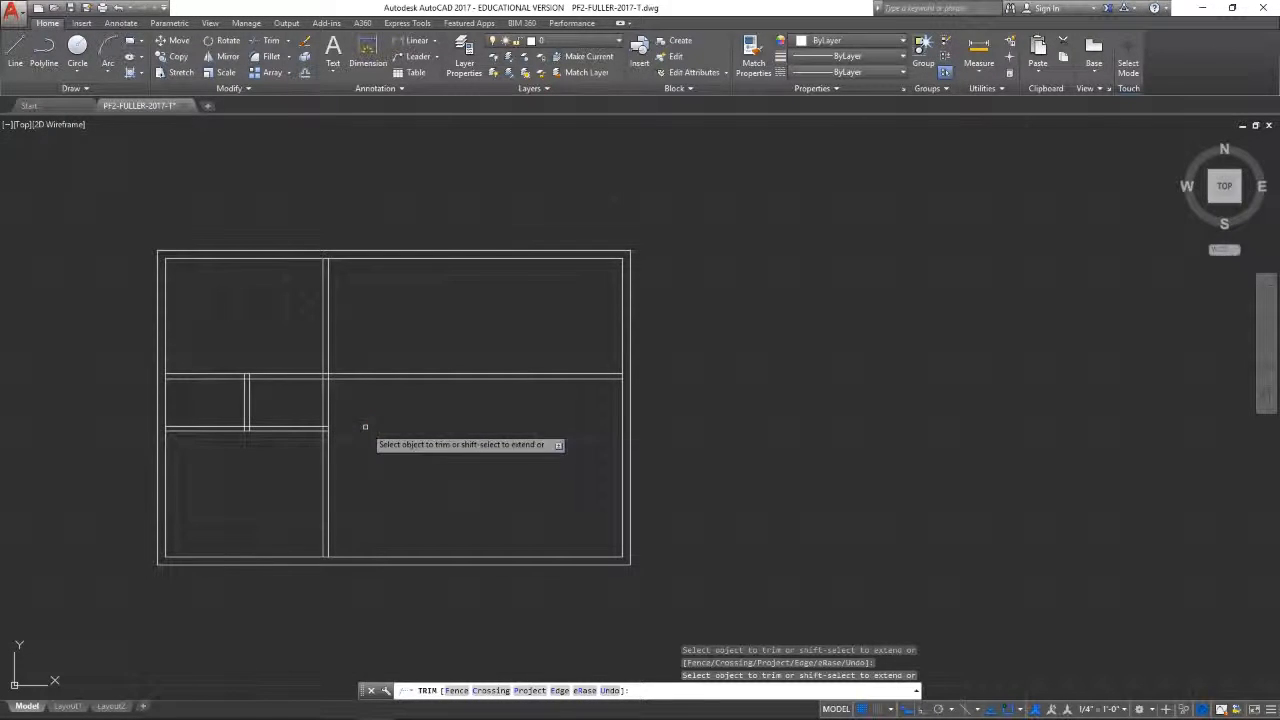
pyautogui.click(370, 374)
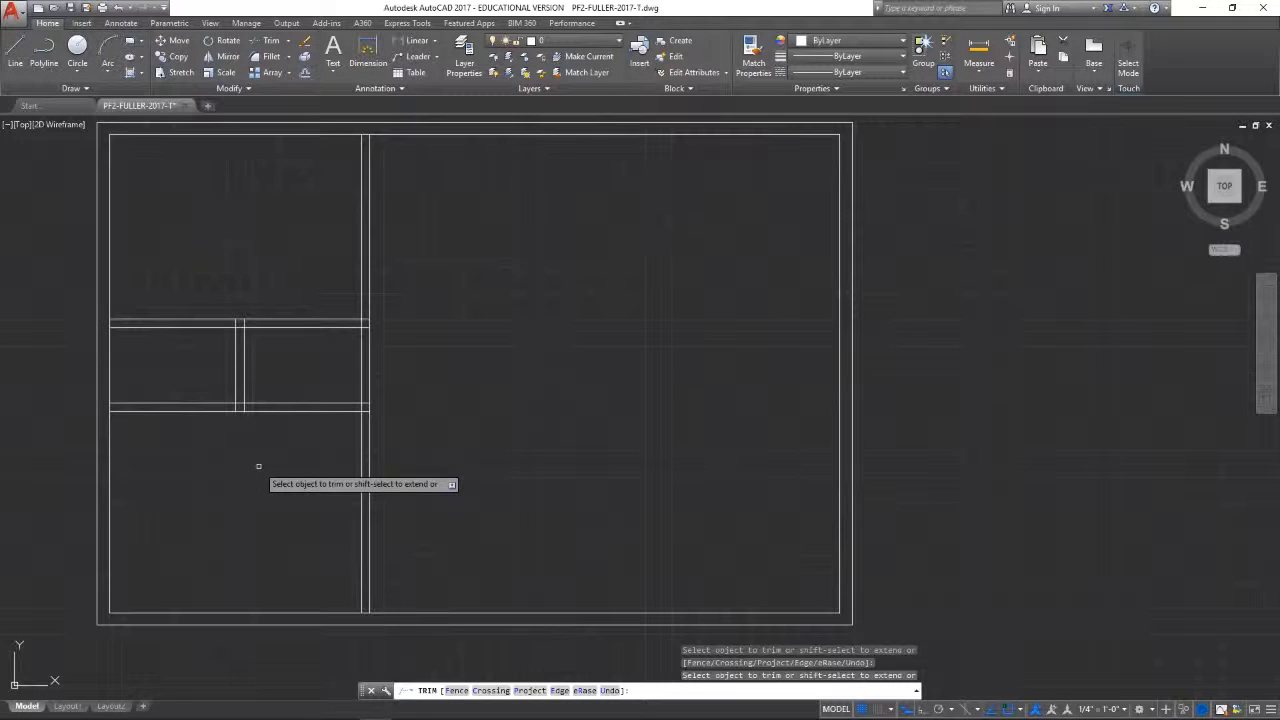
# Step: Trim the overlapping segments where the horizontal walls meet the left exterior wall, the short divider wall and the long vertical wall
pyautogui.scroll(2, 258, 466)
pyautogui.moveTo(258, 466)
pyautogui.mouseDown(button='middle')
pyautogui.moveTo(294, 471)
pyautogui.moveTo(333, 518)
pyautogui.mouseUp(button='middle')
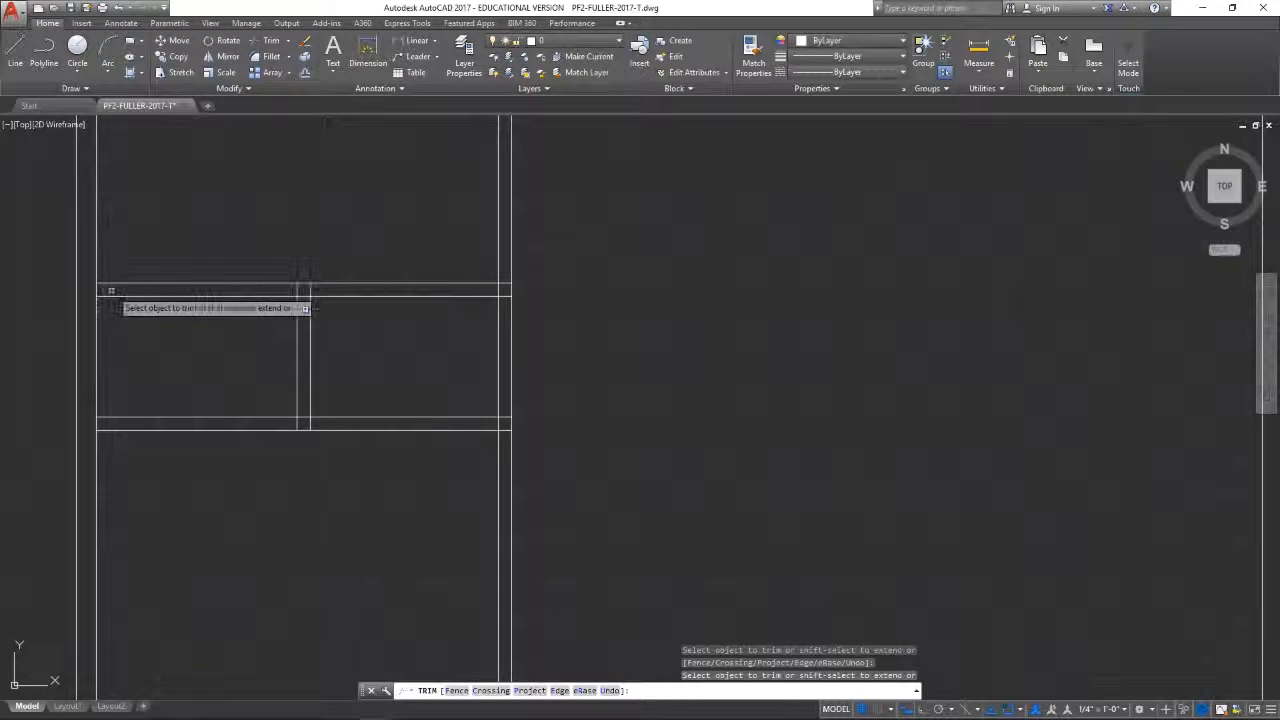
pyautogui.click(96, 428)
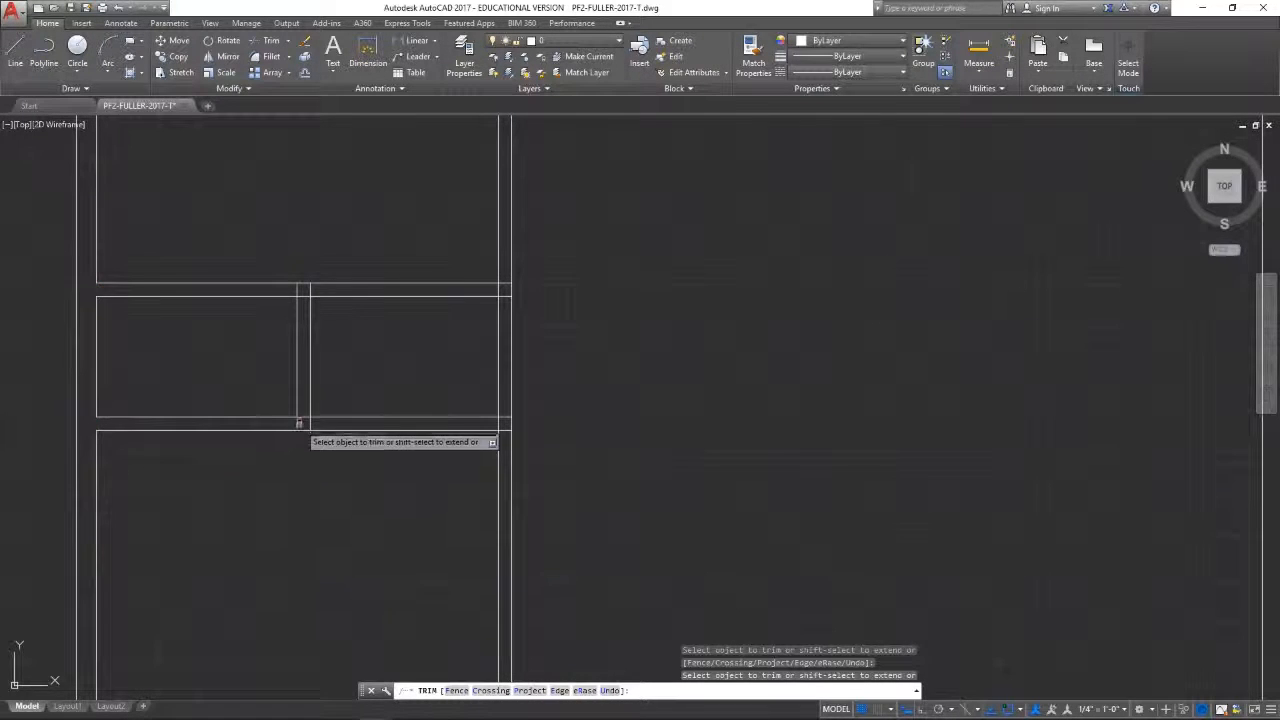
pyautogui.click(297, 424)
pyautogui.click(308, 424)
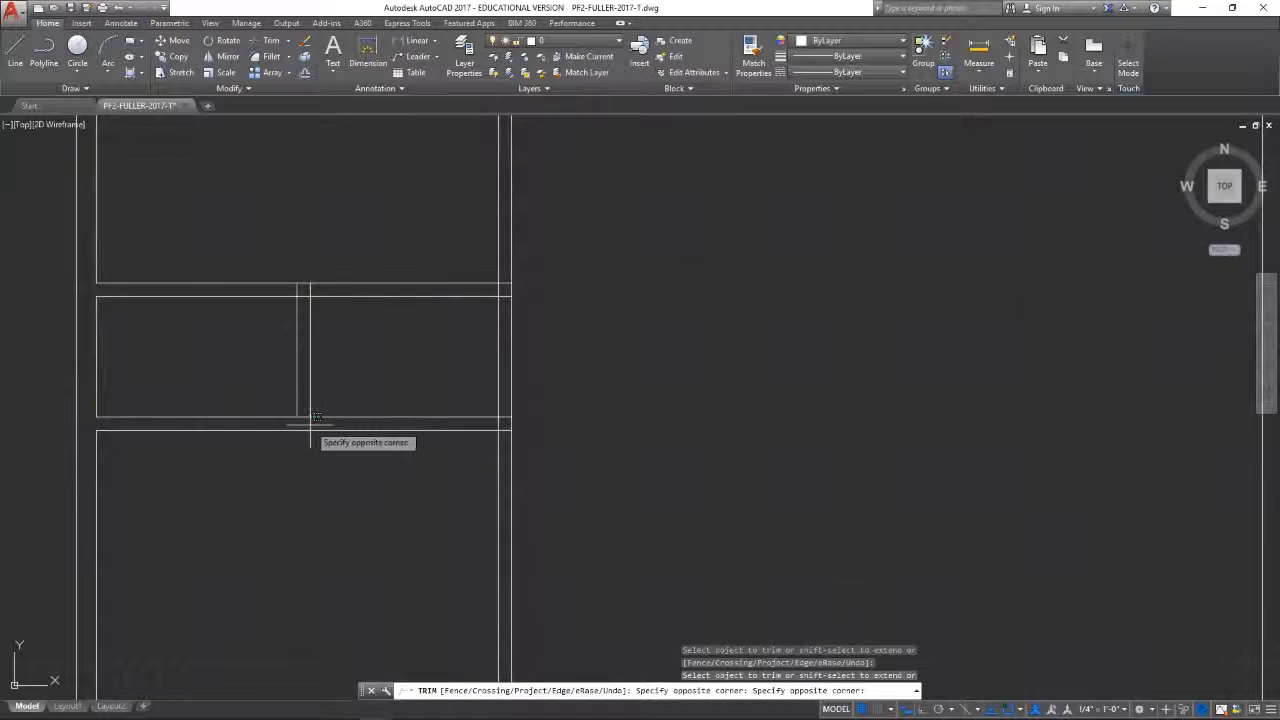
pyautogui.click(313, 419)
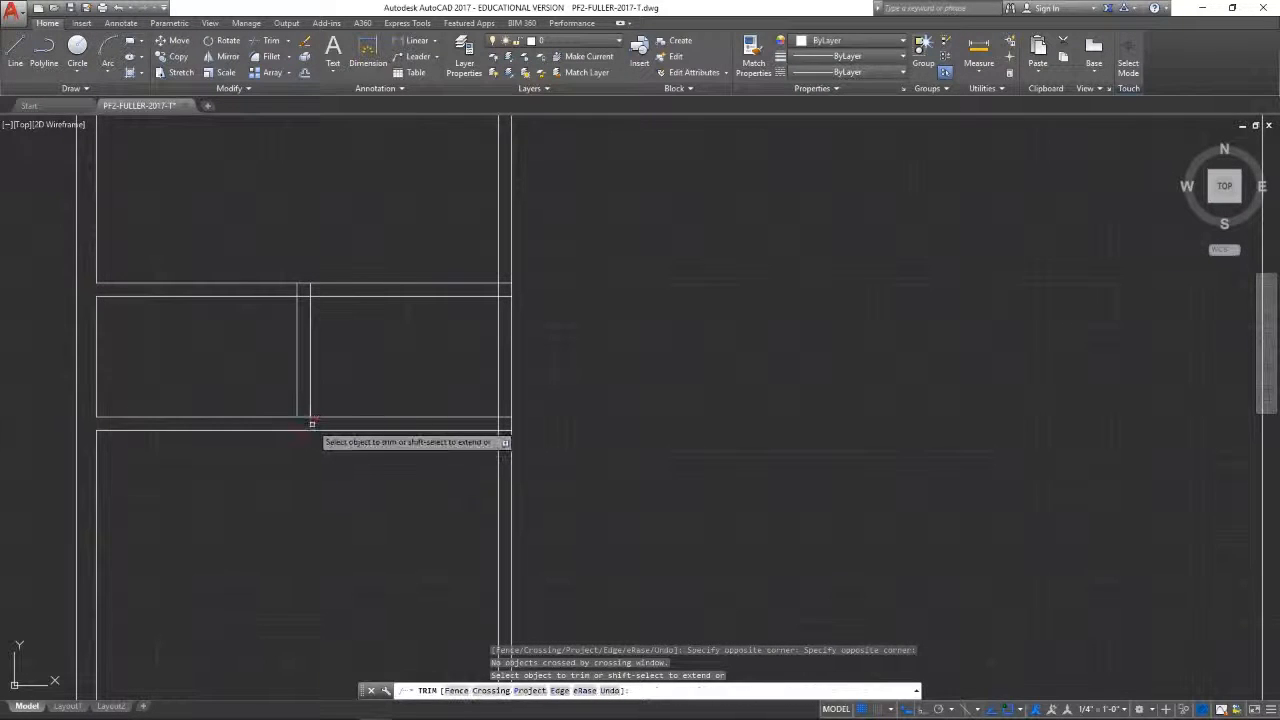
pyautogui.click(305, 416)
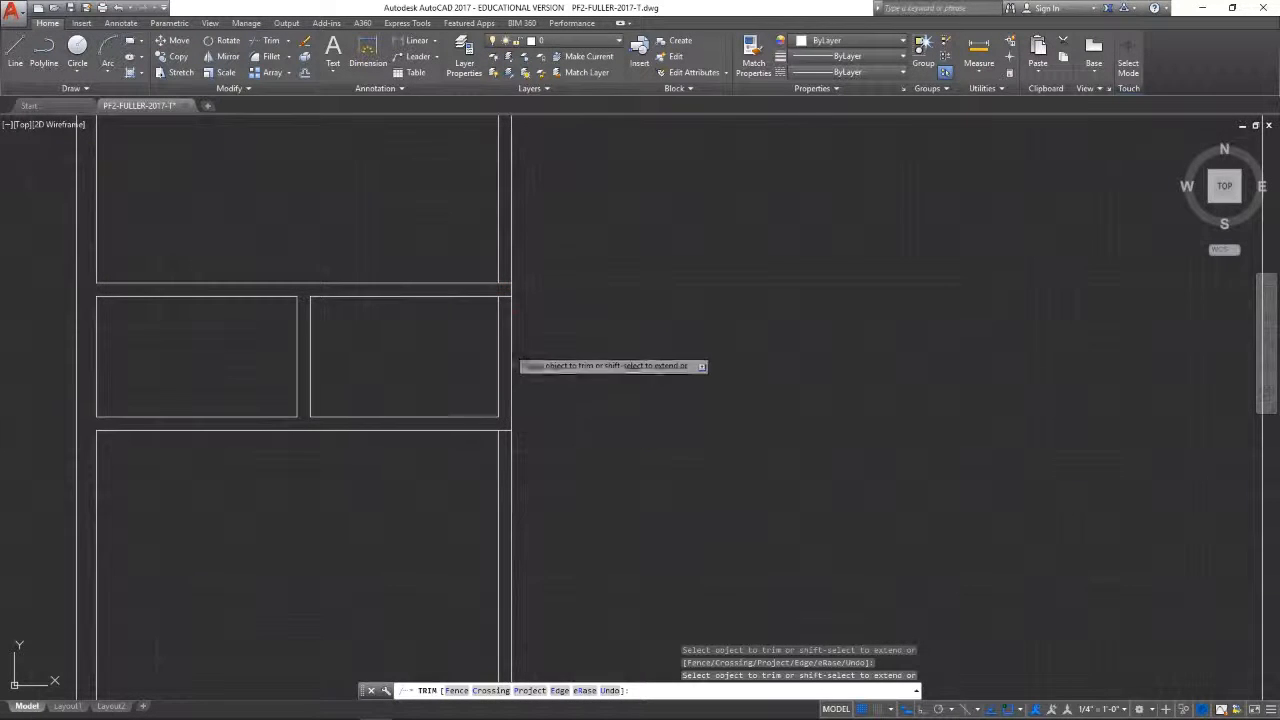
pyautogui.click(505, 284)
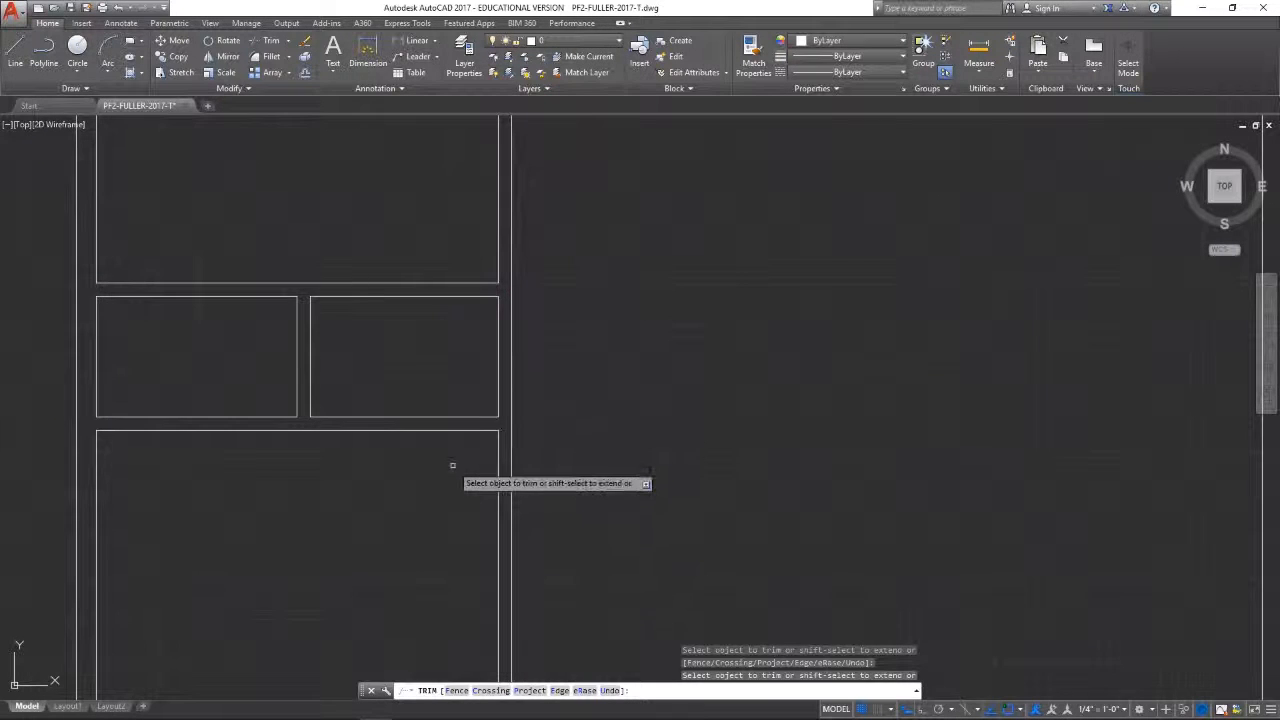
# Step: Trim the exterior walls' inner lines between the long vertical wall's two lines at its bottom and top ends
pyautogui.scroll(-2, 450, 461)
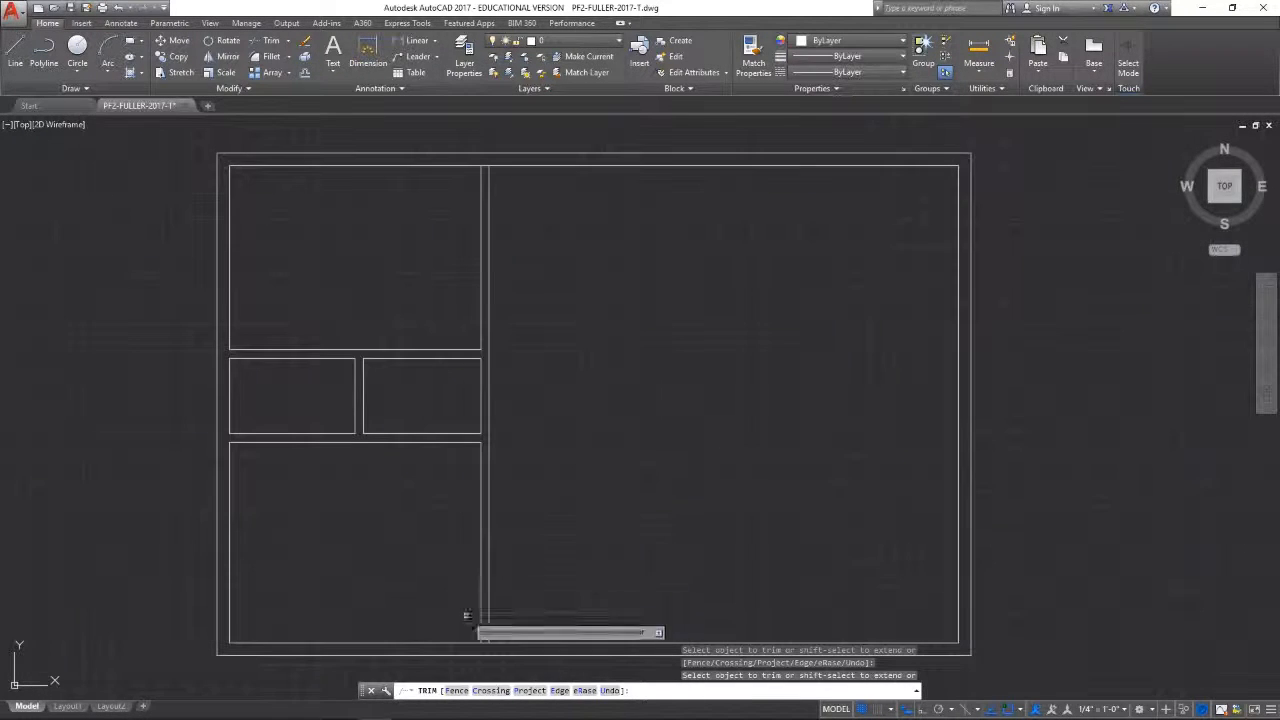
pyautogui.scroll(2, 481, 641)
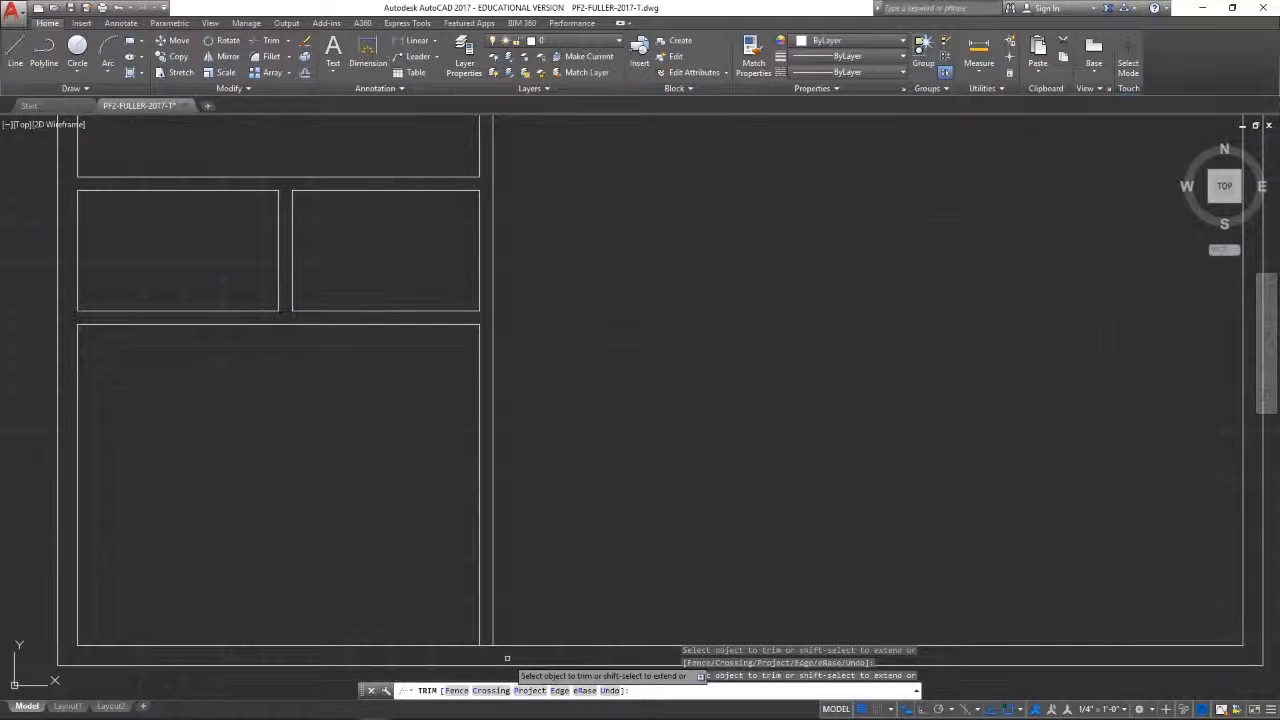
pyautogui.scroll(2, 466, 537)
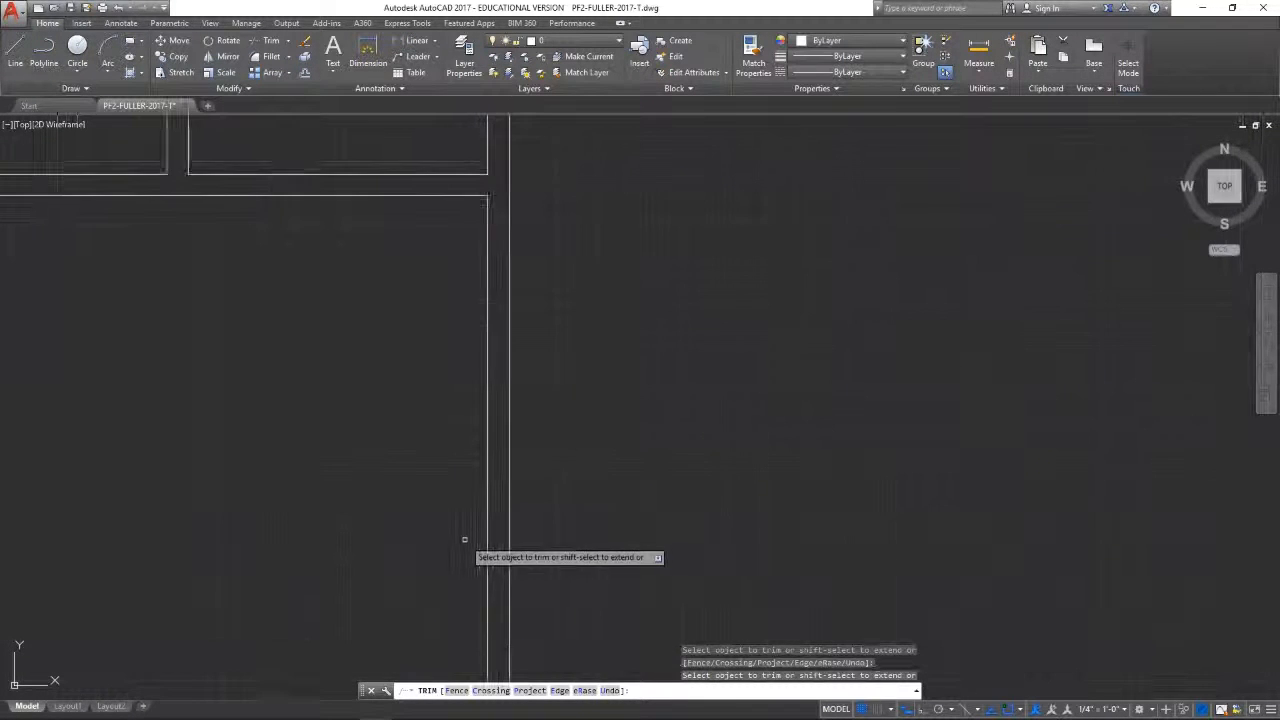
pyautogui.scroll(-5, 466, 537)
pyautogui.scroll(3, 457, 394)
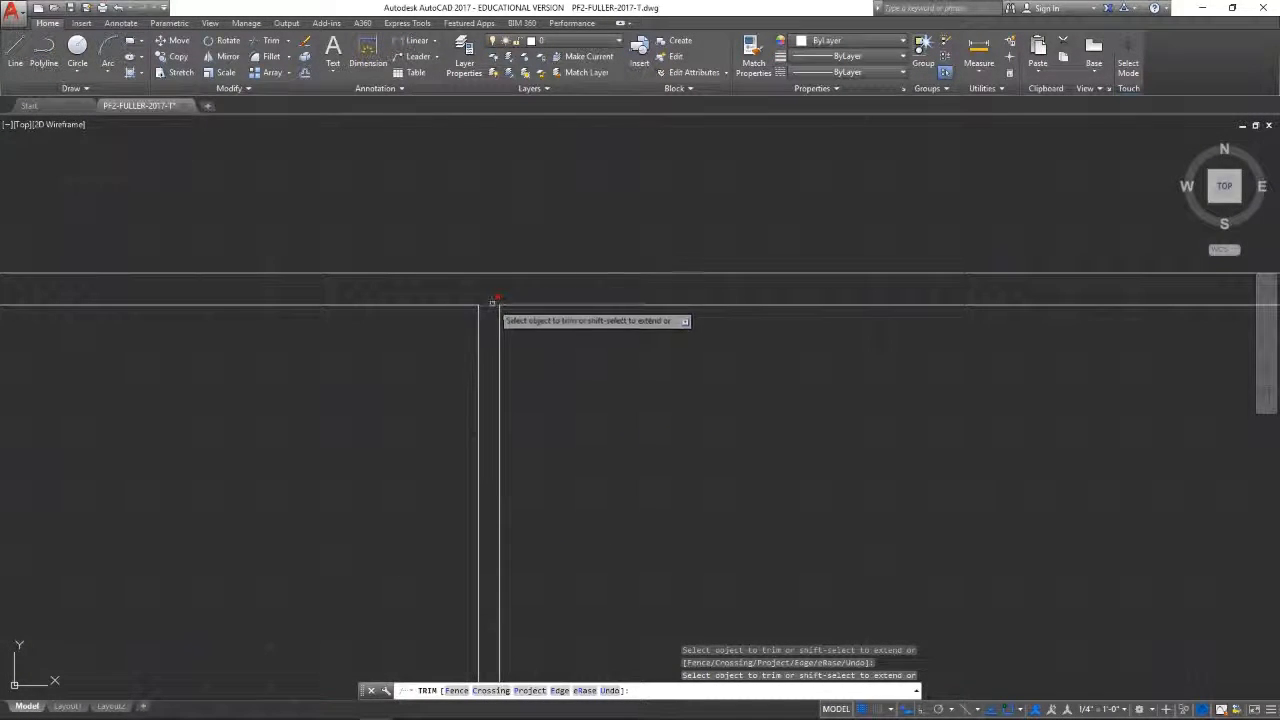
pyautogui.scroll(-1, 491, 300)
pyautogui.scroll(-4, 457, 382)
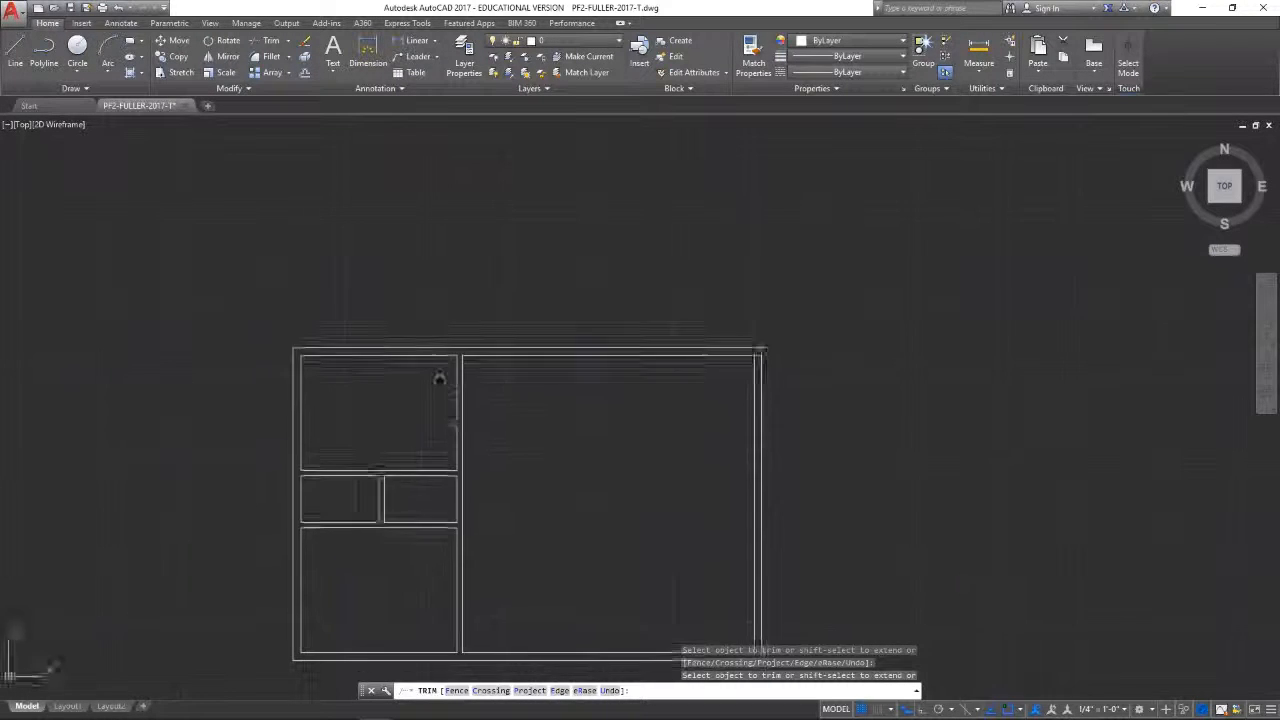
pyautogui.moveTo(437, 374); pyautogui.dragTo(343, 217, button='middle')
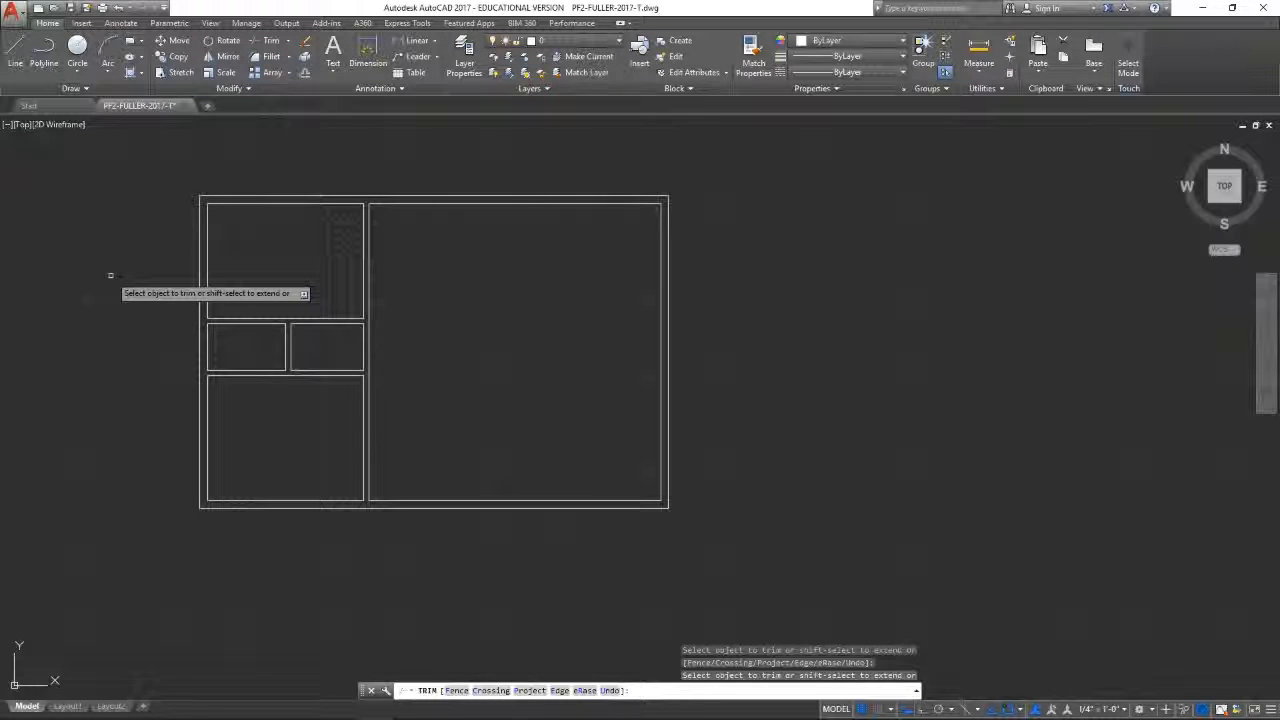
pyautogui.press('super')
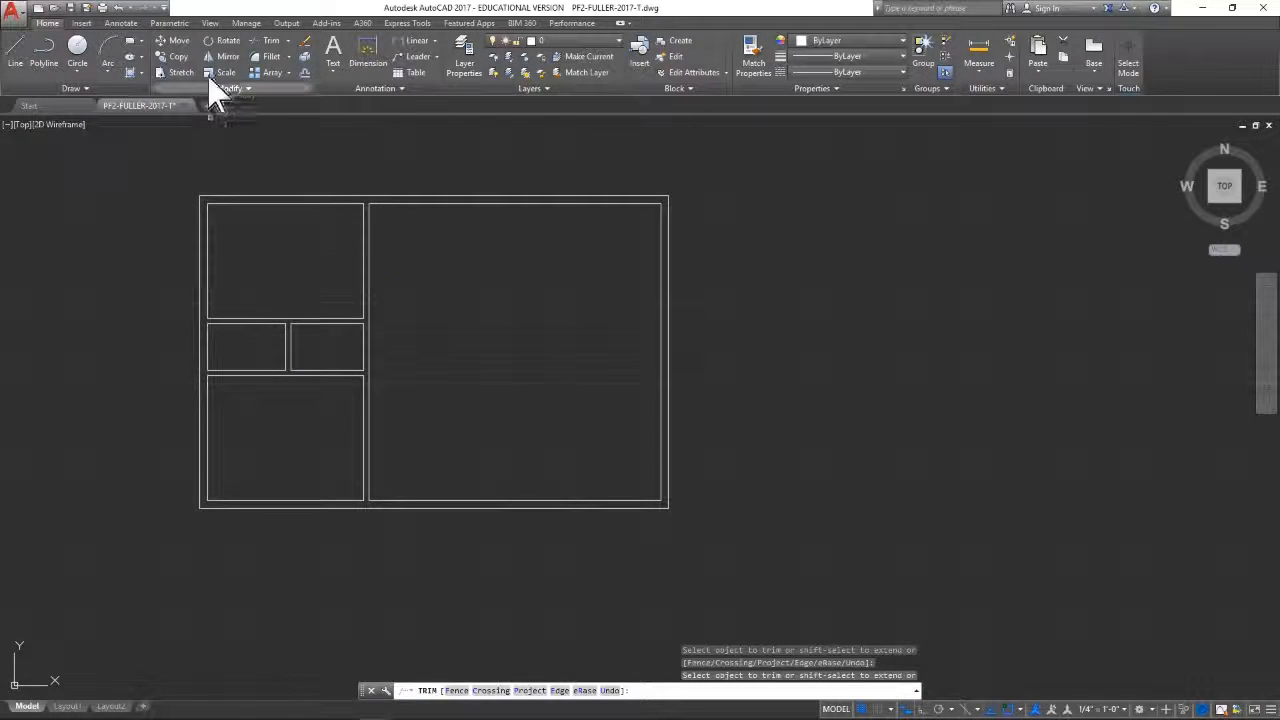
# Step: Copy the right line of the long vertical interior wall 6' to the right
pyautogui.click(182, 57)
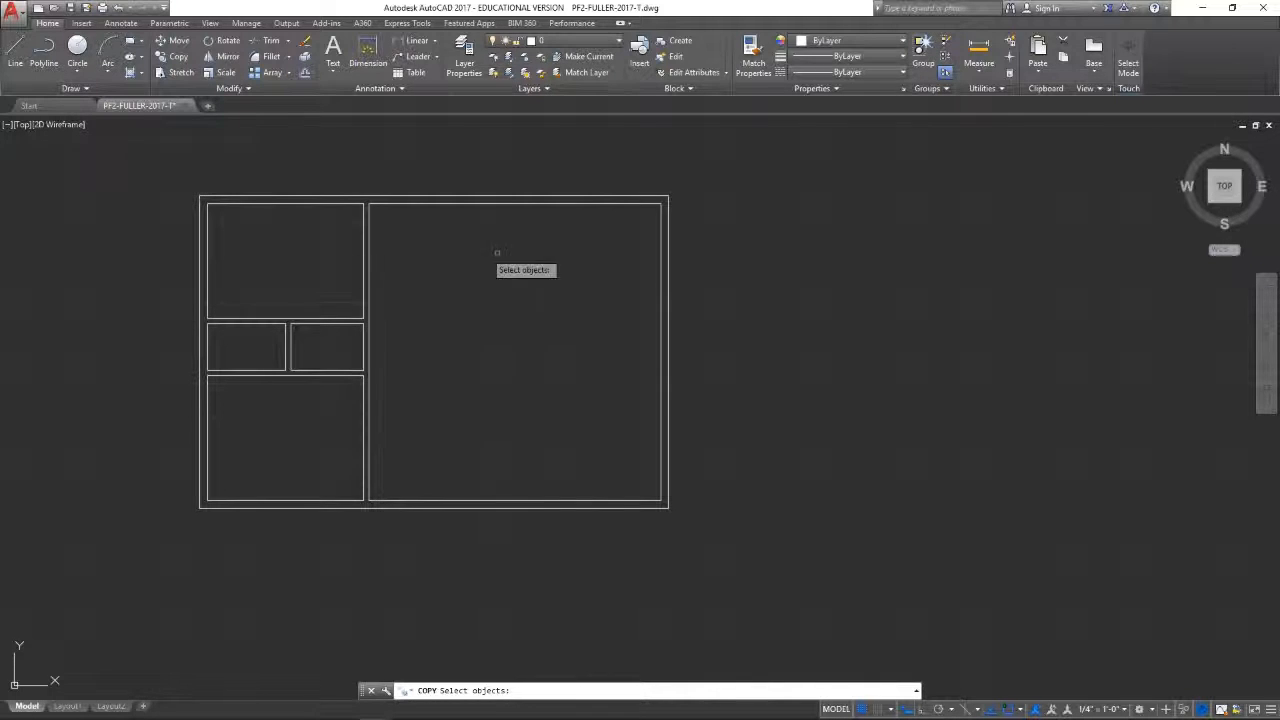
pyautogui.click(369, 295)
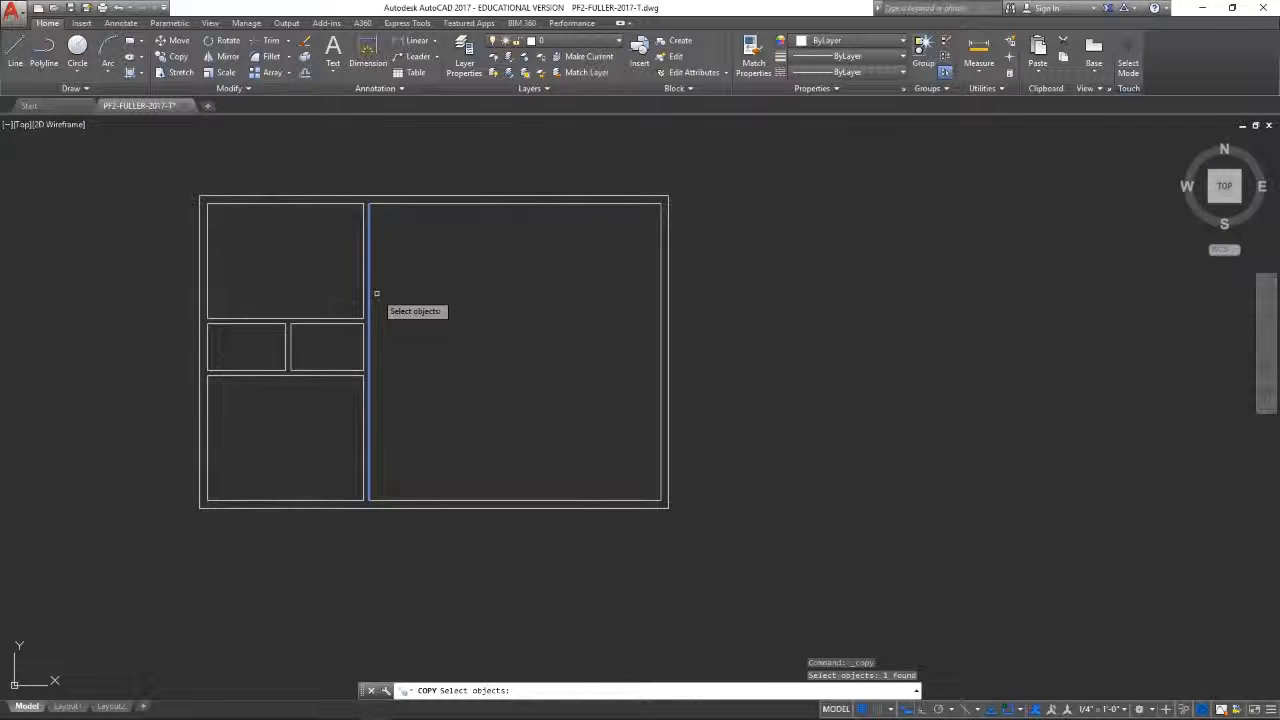
pyautogui.press('Return')
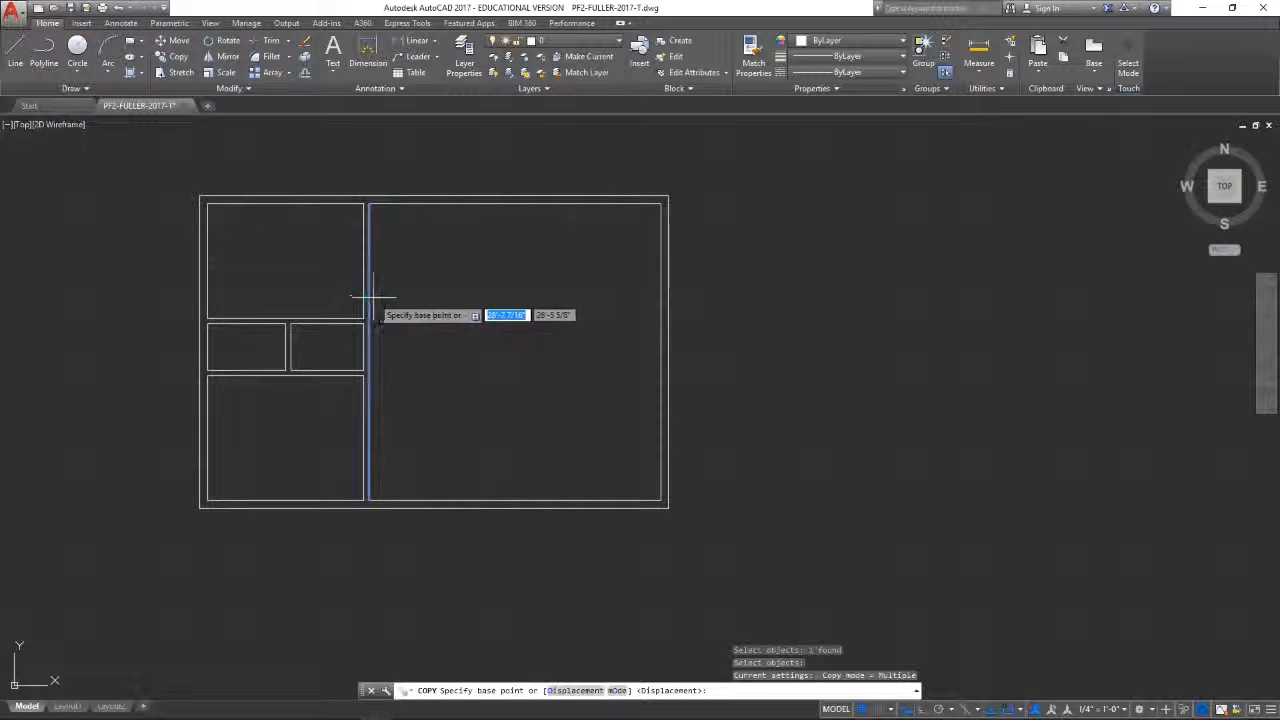
pyautogui.click(370, 348)
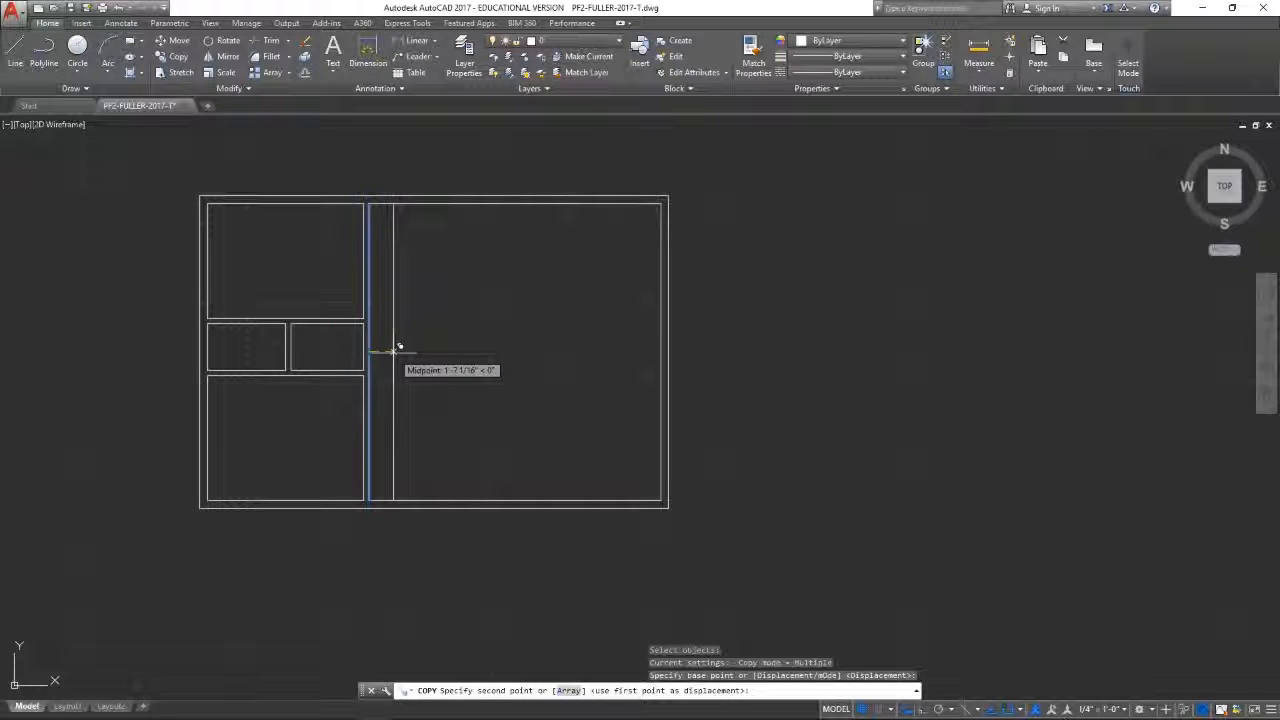
pyautogui.write("6'")
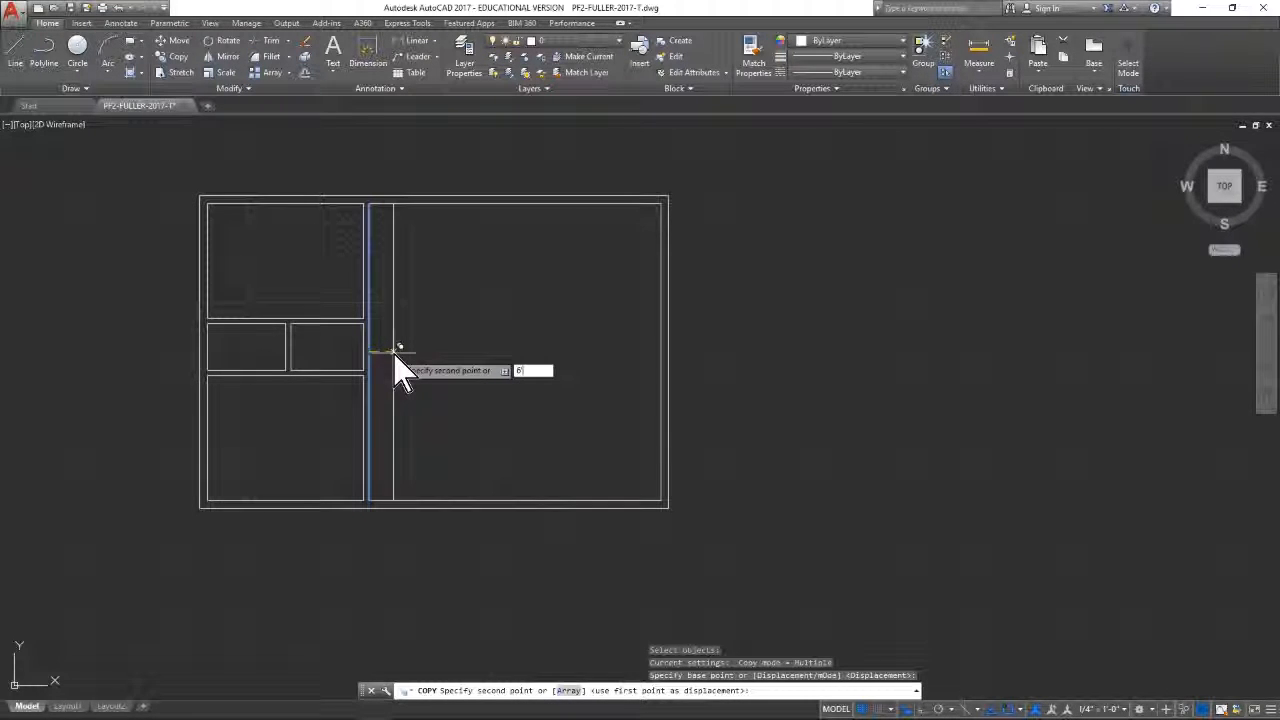
pyautogui.press('Return')
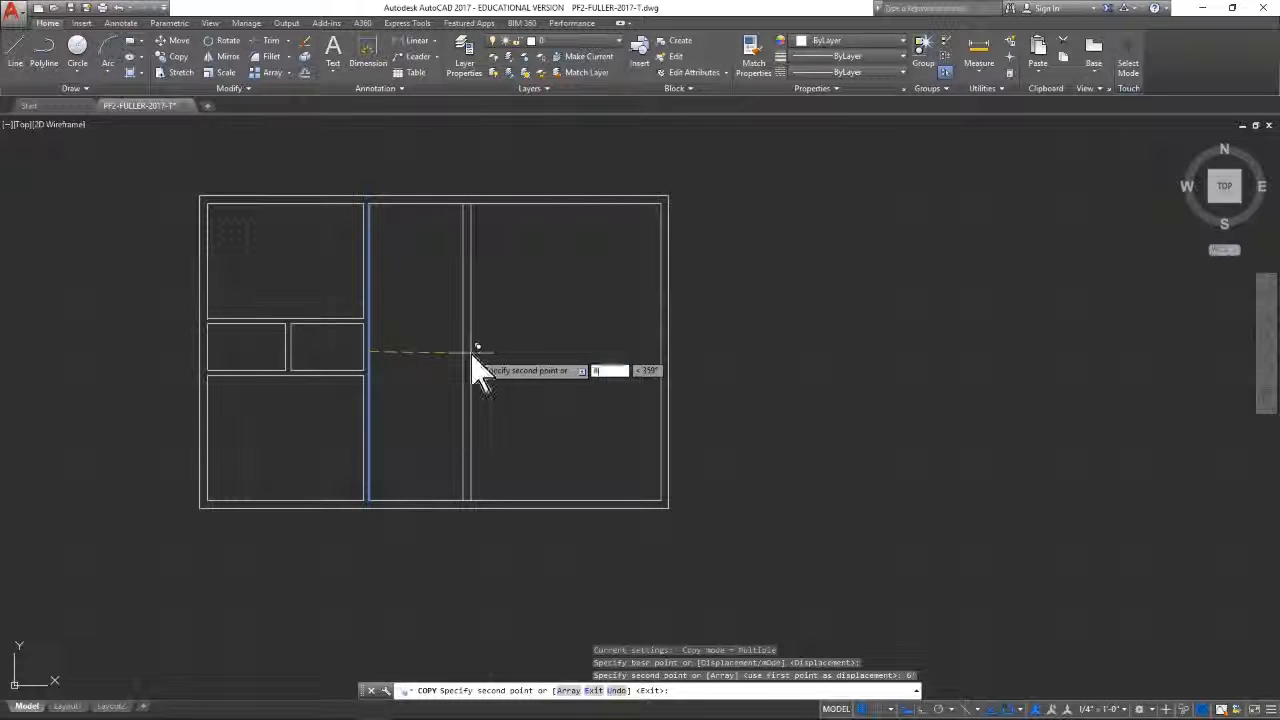
# Step: Try placing another copy of the same line 4" to the right, end the Copy command and erase that copy
pyautogui.write('4')
pyautogui.press('Return')
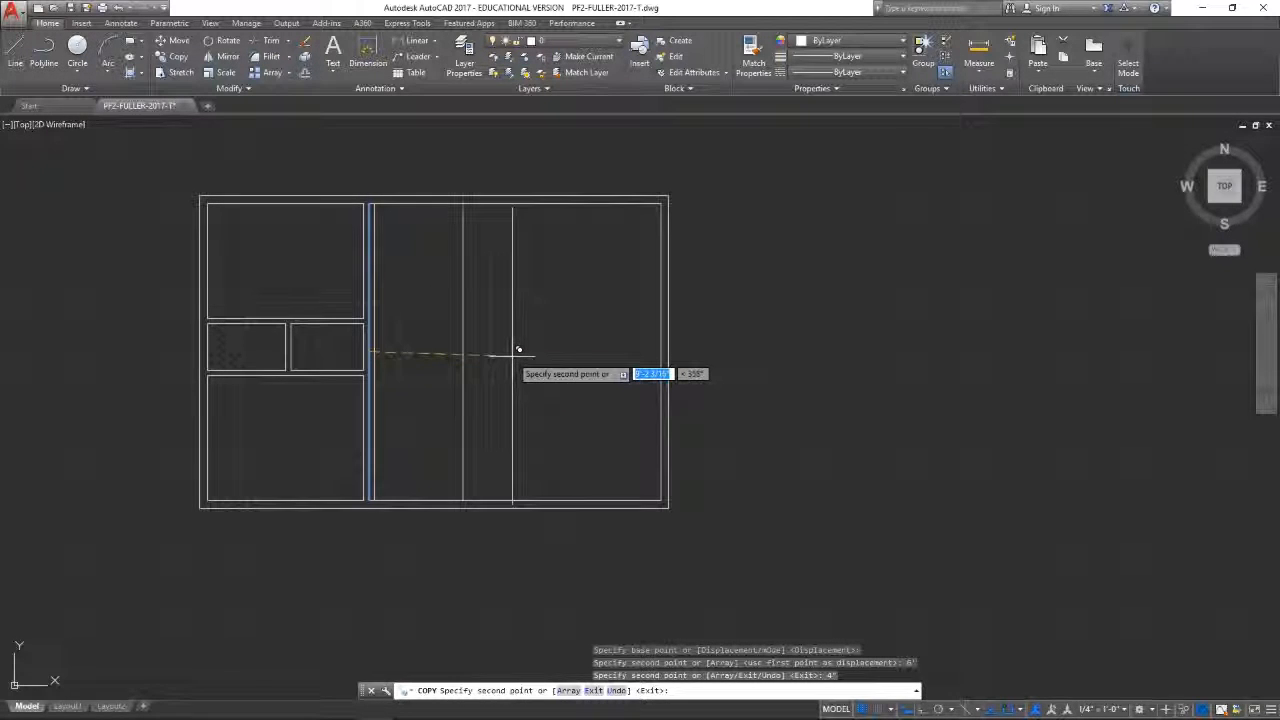
pyautogui.press('Escape')
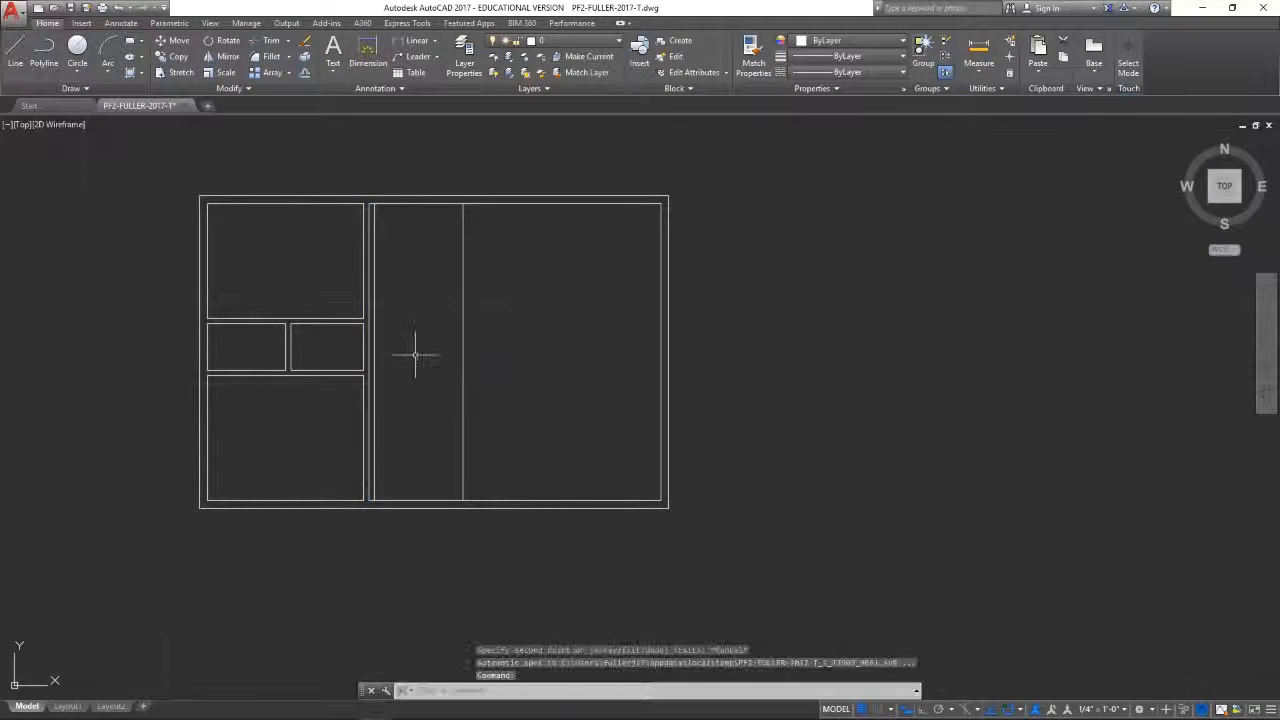
pyautogui.click(373, 350)
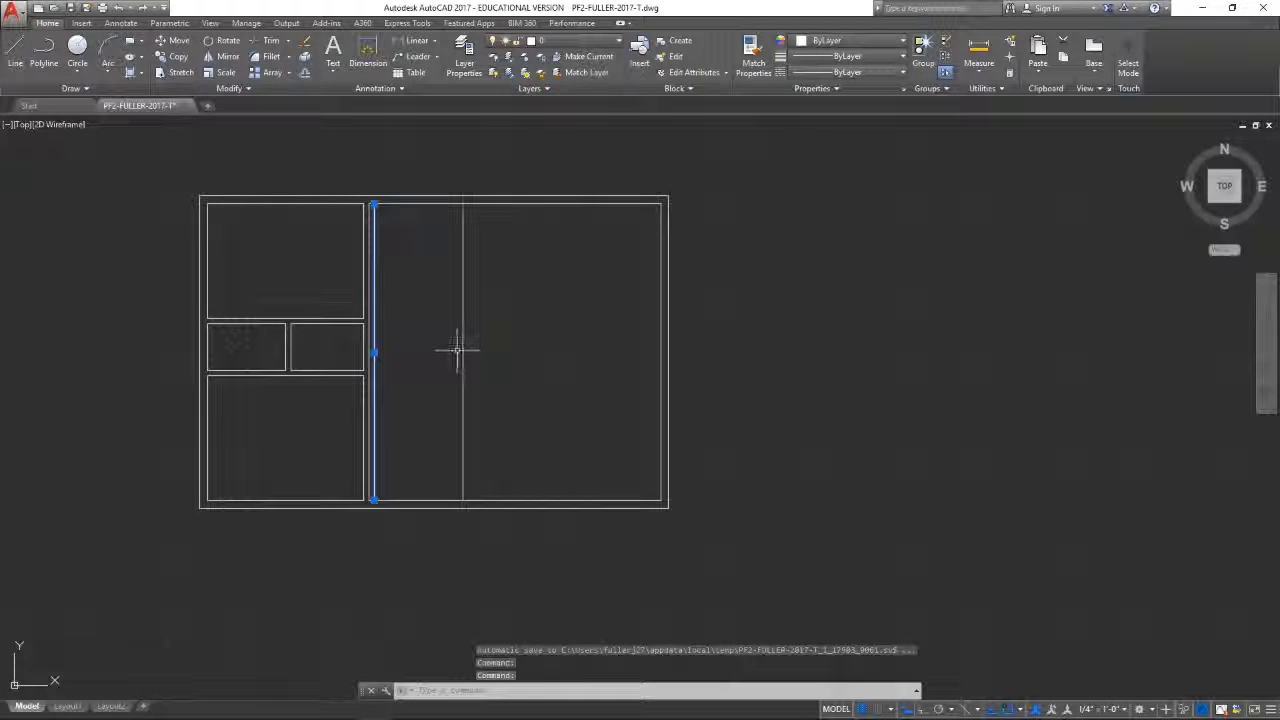
pyautogui.press('Delete')
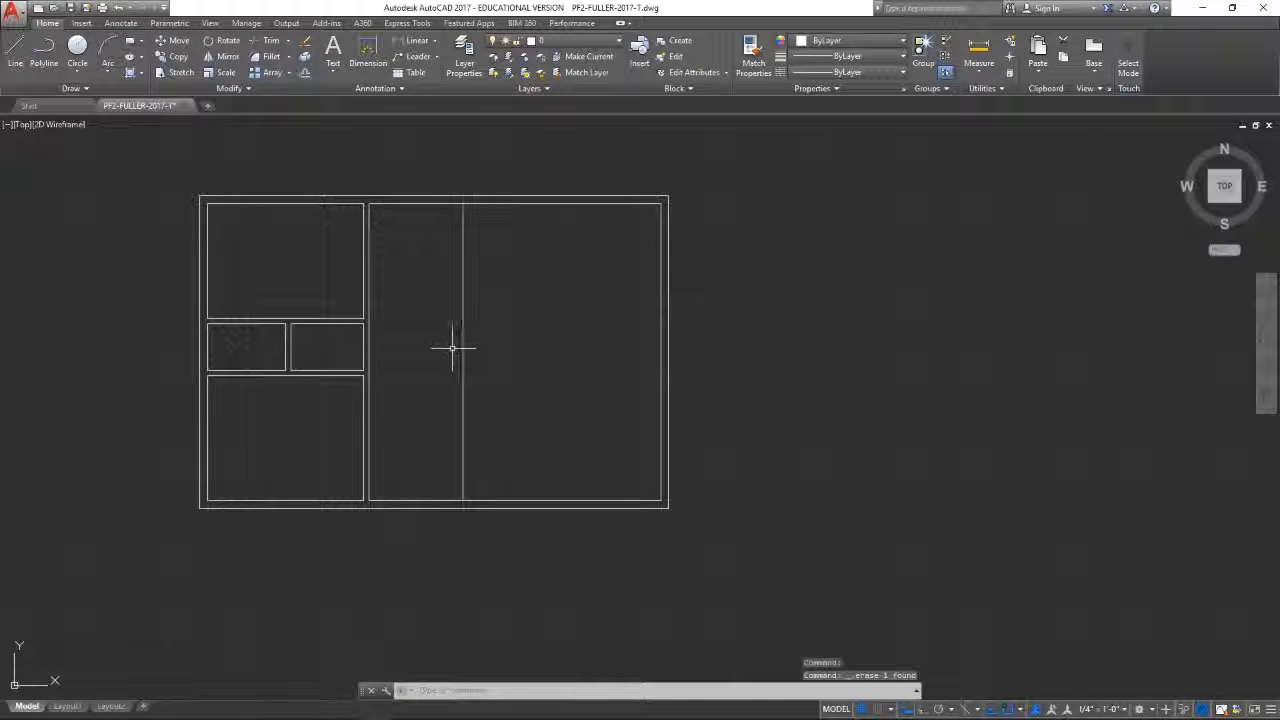
# Step: Copy the new vertical line with a 4" displacement to its right as the wall's second line
pyautogui.click(160, 57)
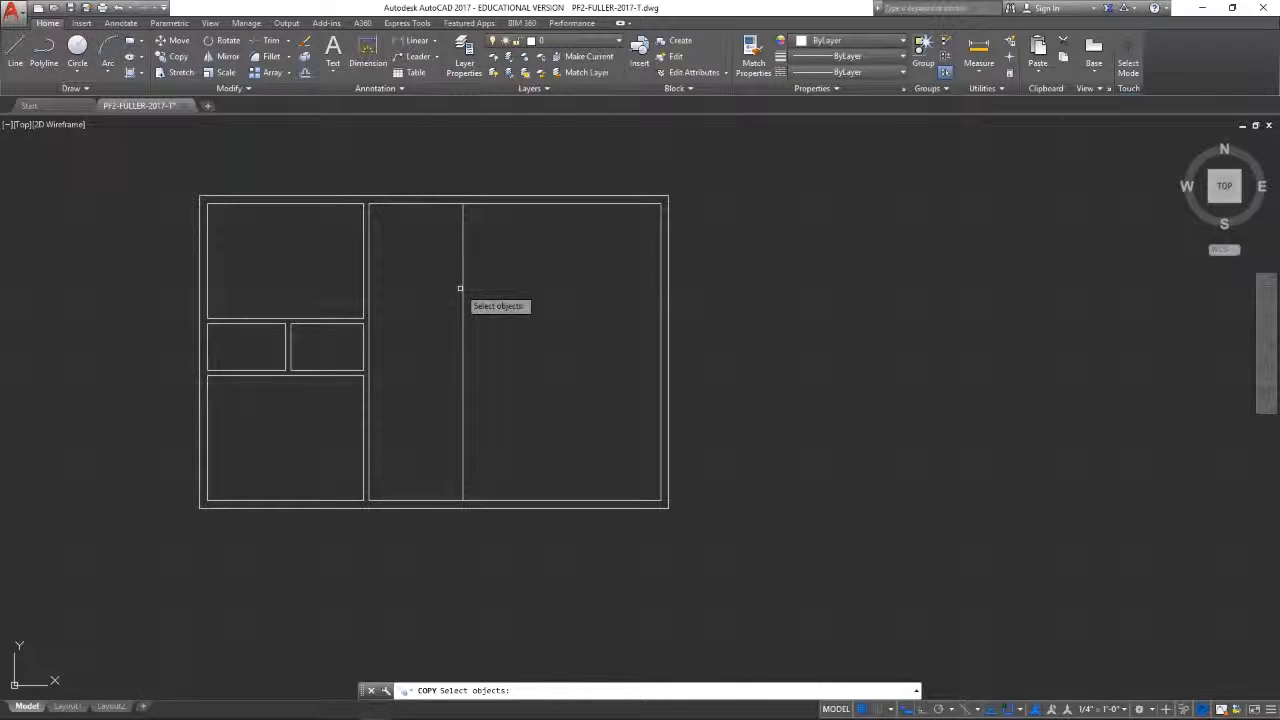
pyautogui.click(463, 291)
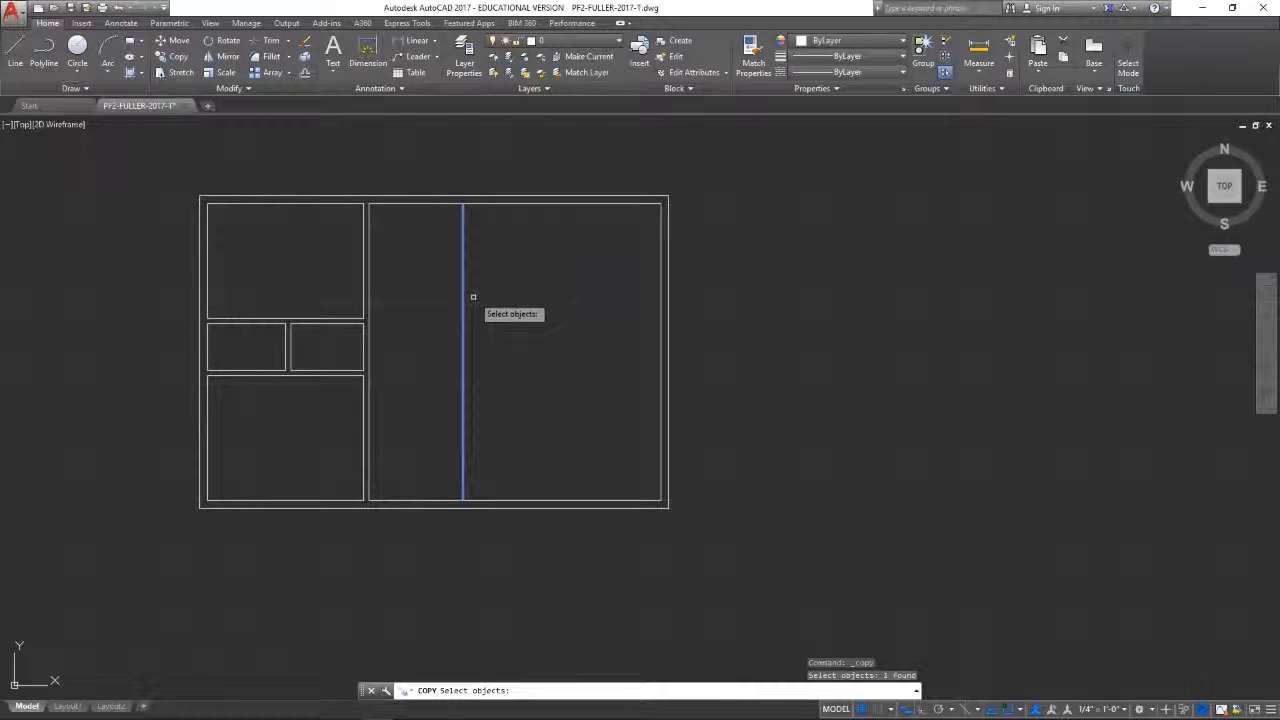
pyautogui.press('Return')
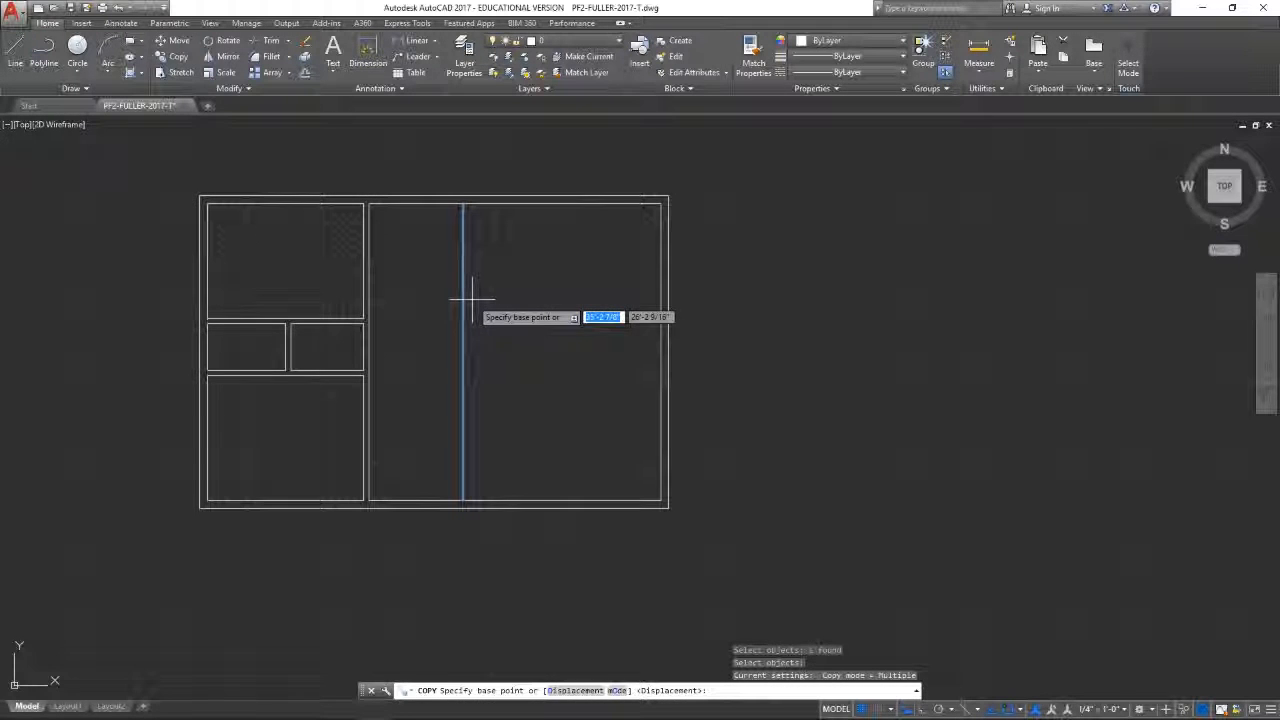
pyautogui.write('4')
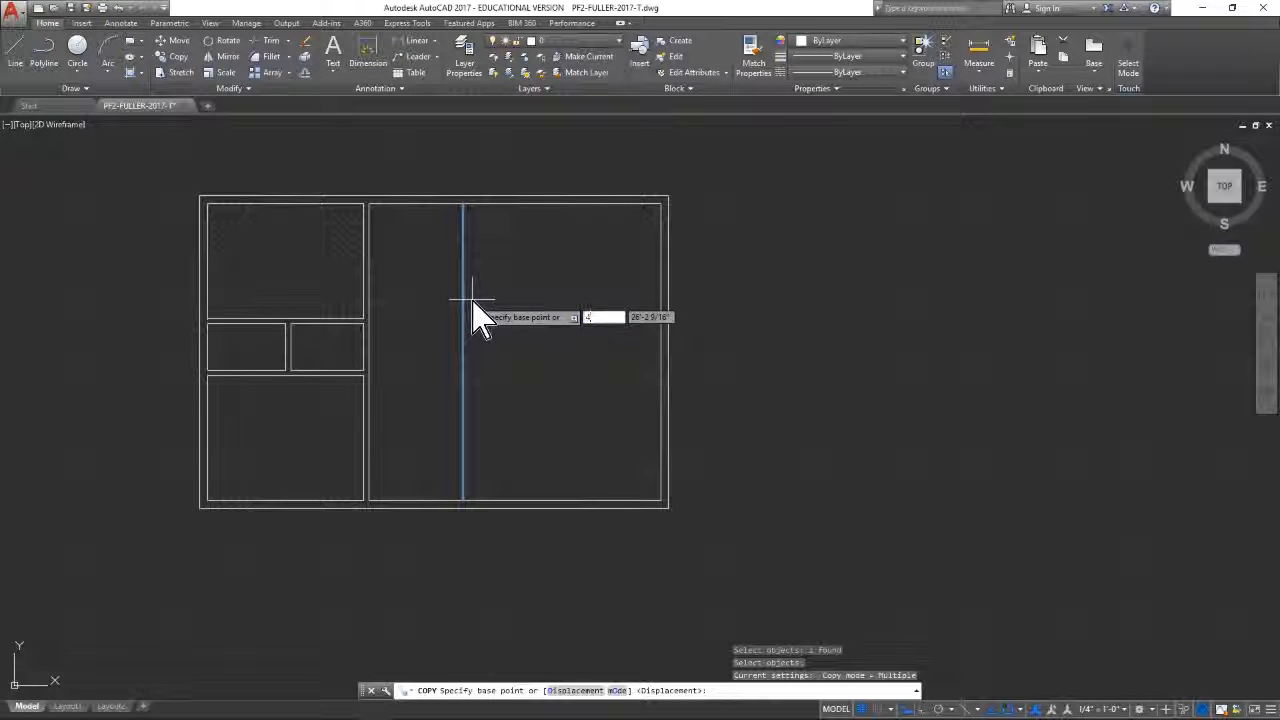
pyautogui.write("'")
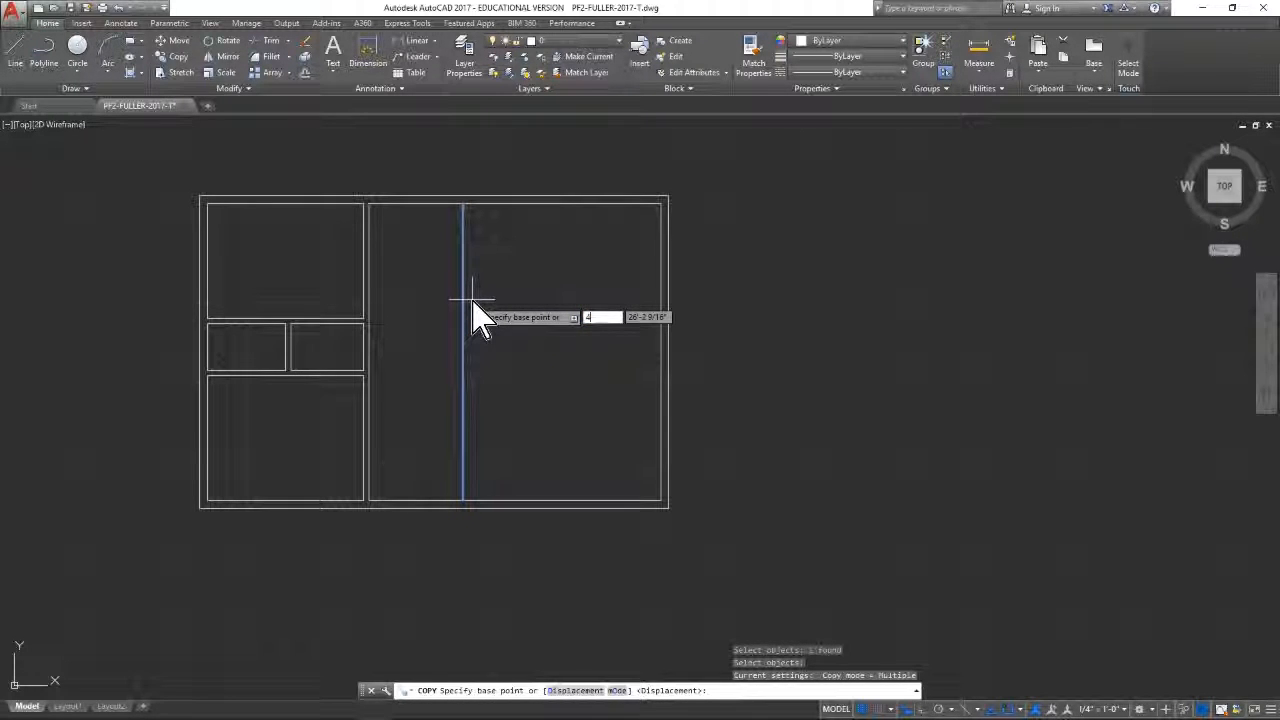
pyautogui.press('Return')
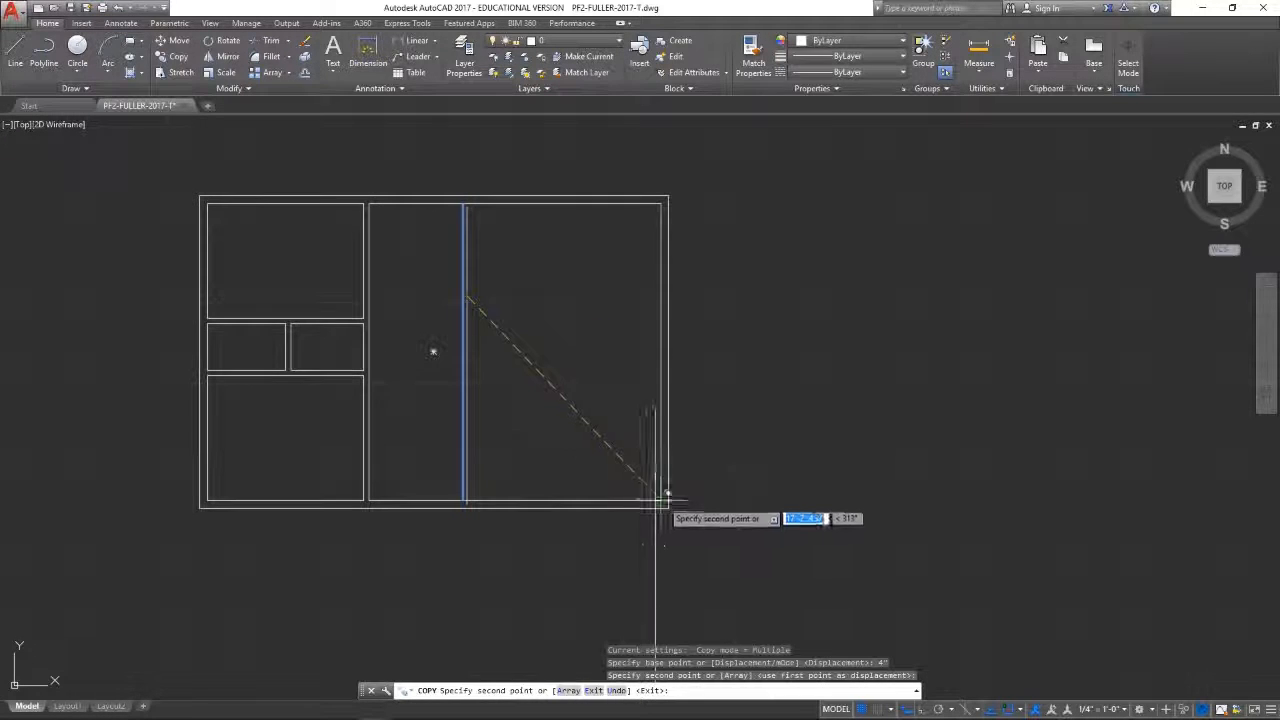
pyautogui.press('Escape')
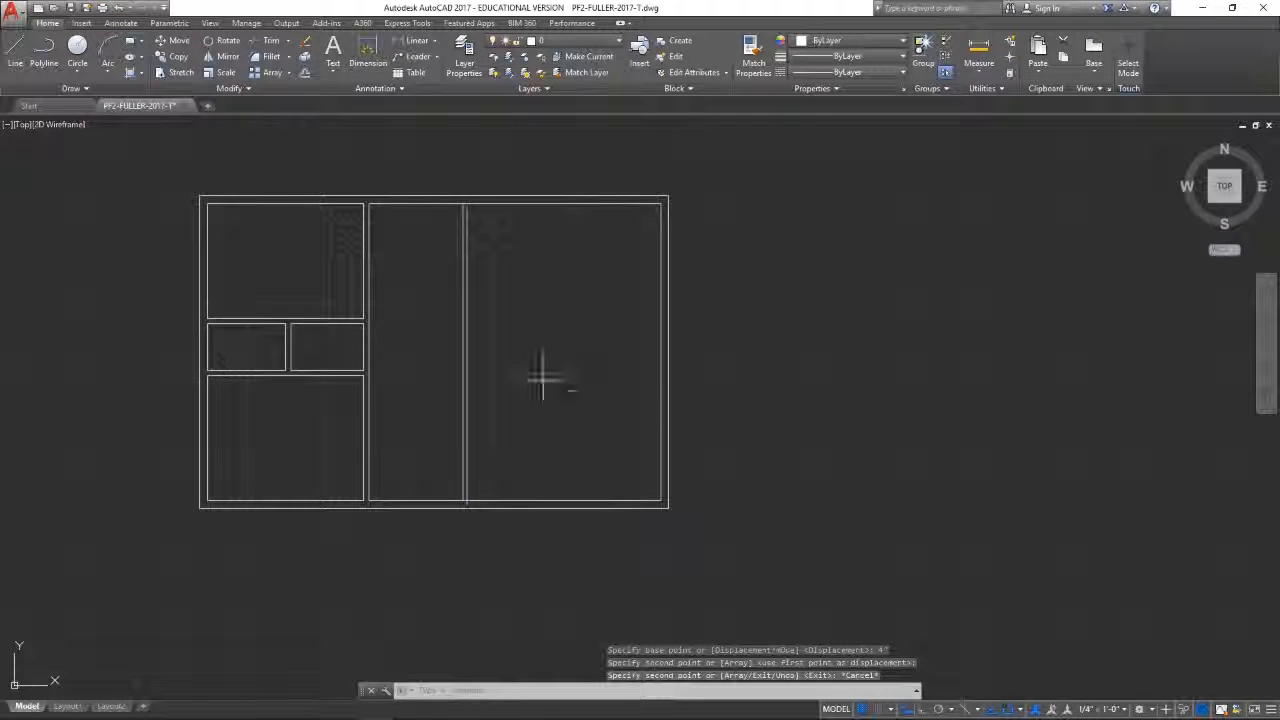
# Step: Move the copied line straight up so its upper end meets the inner line of the top exterior wall
pyautogui.scroll(3, 474, 357)
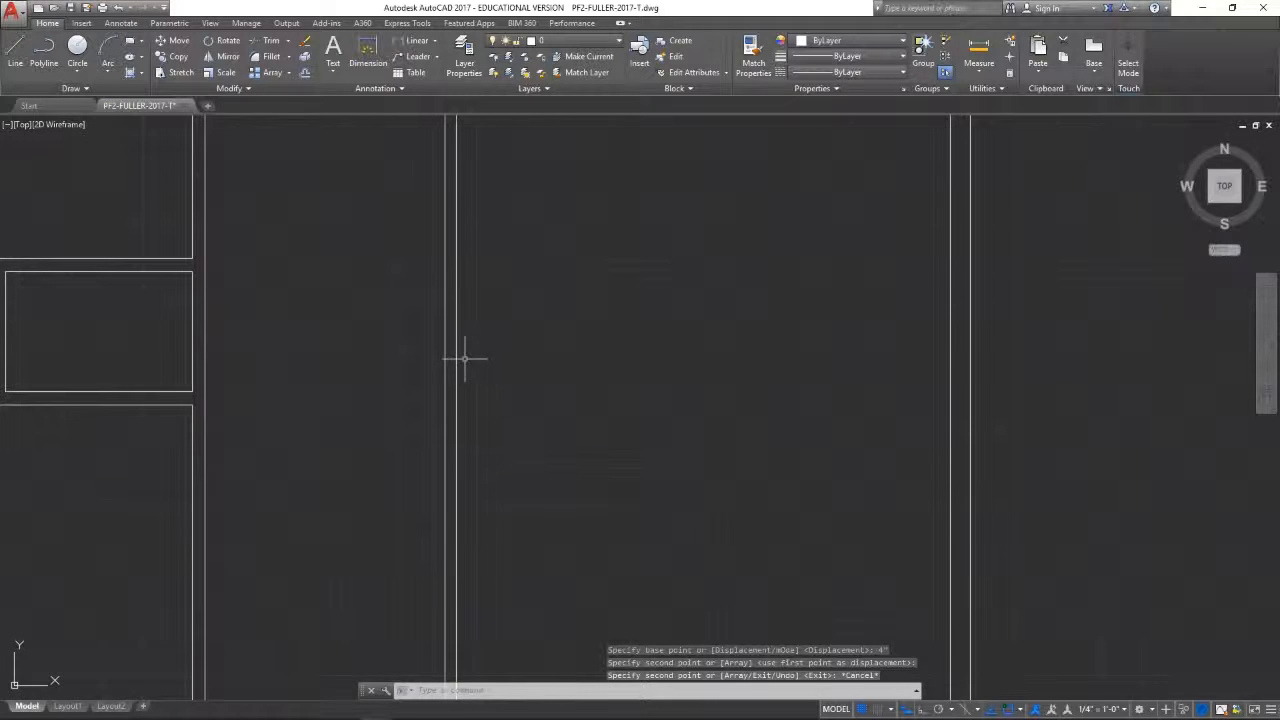
pyautogui.scroll(-3, 464, 358)
pyautogui.moveTo(489, 323); pyautogui.dragTo(466, 555, button='middle')
pyautogui.scroll(2, 446, 481)
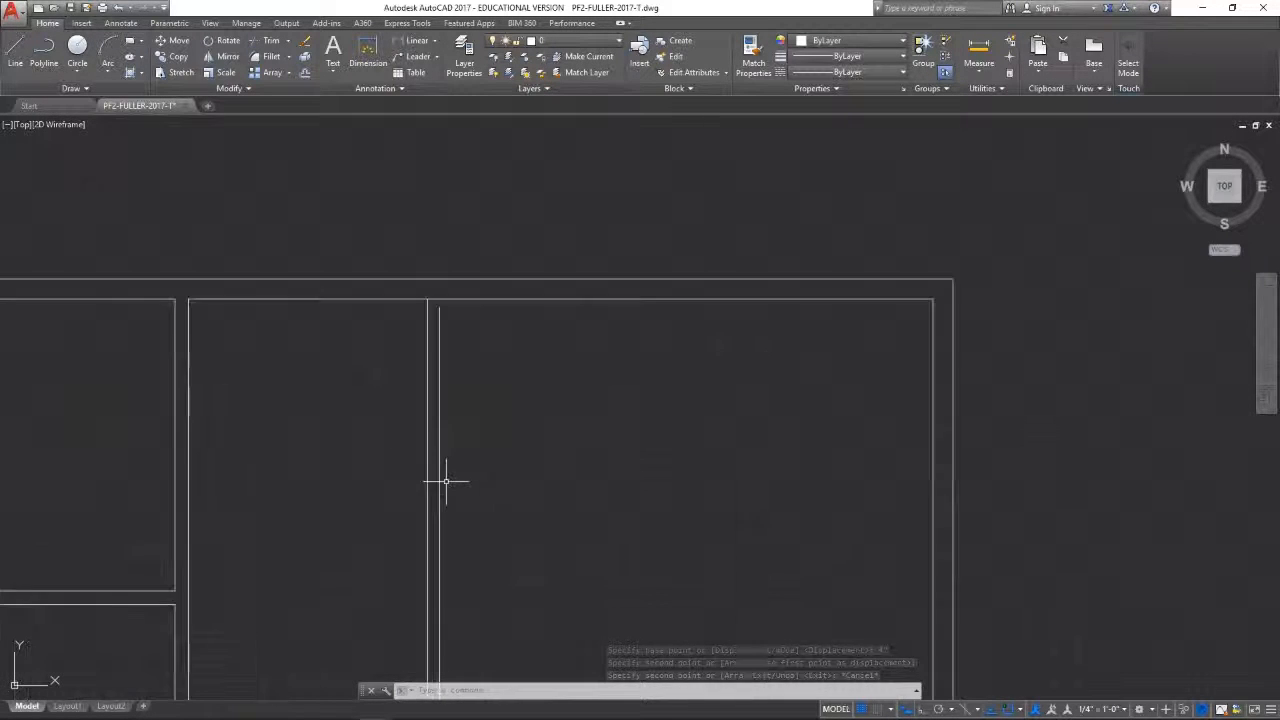
pyautogui.click(439, 403)
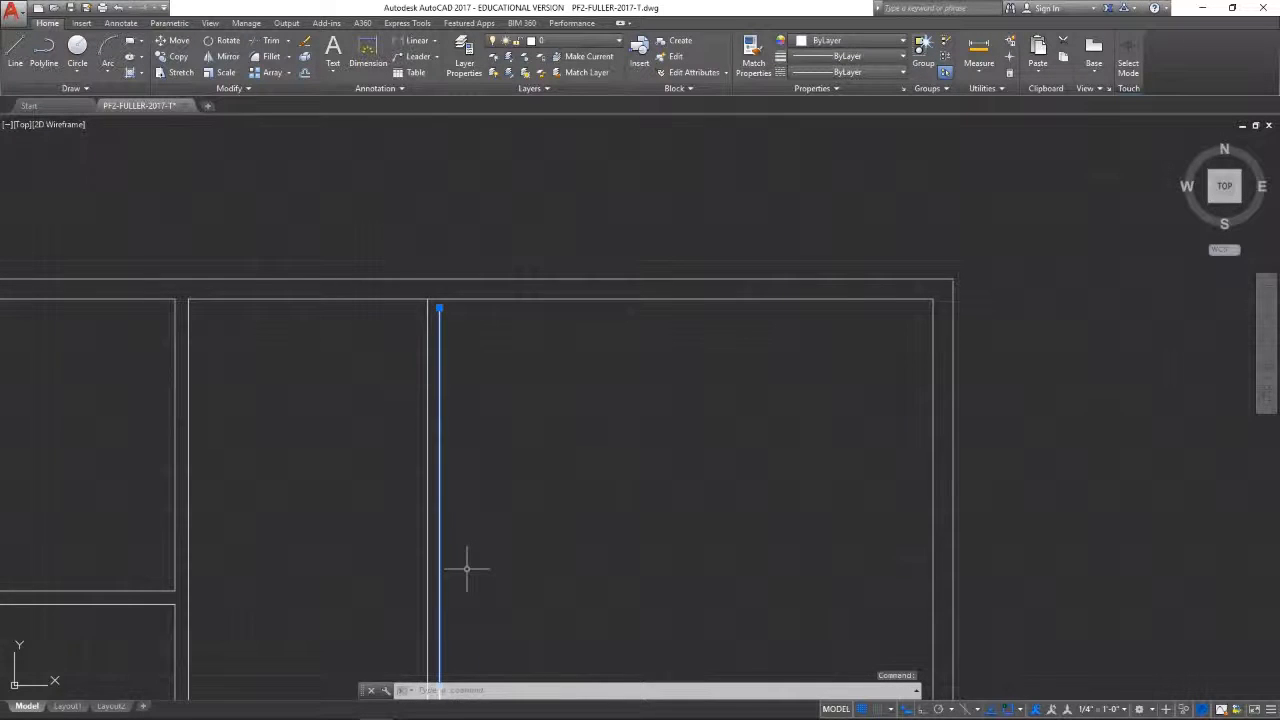
pyautogui.scroll(-4, 468, 530)
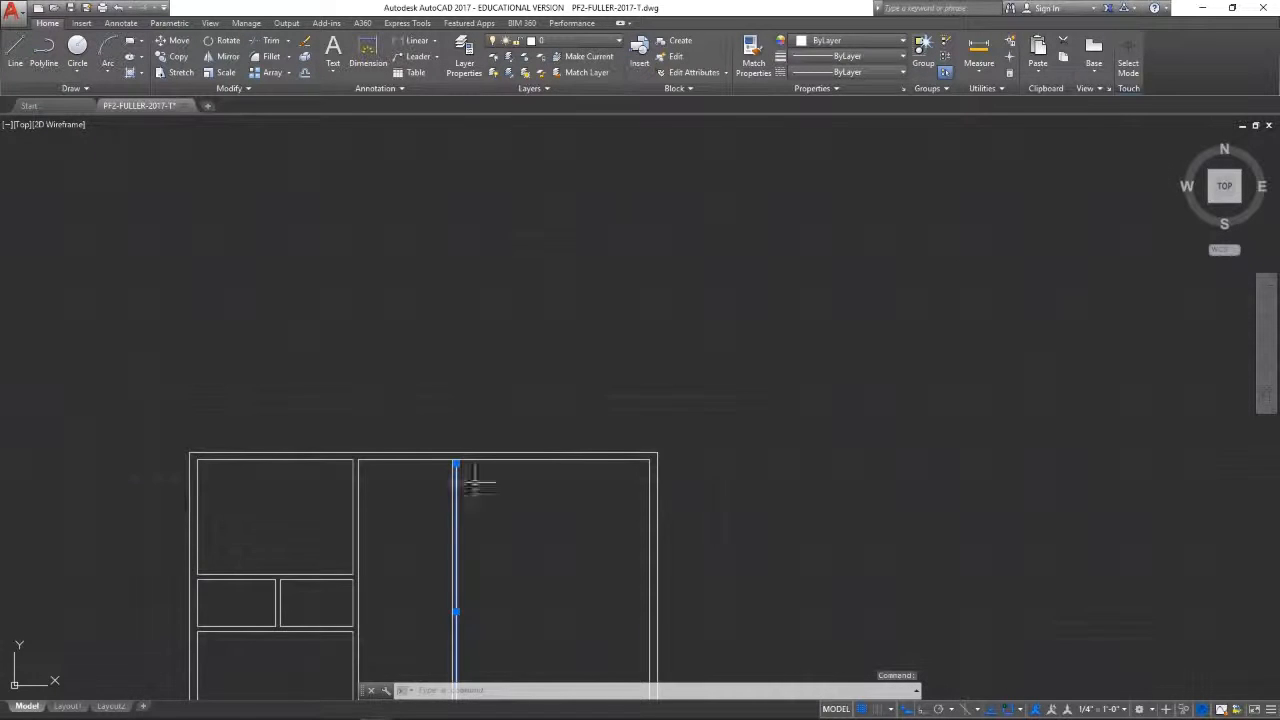
pyautogui.click(170, 42)
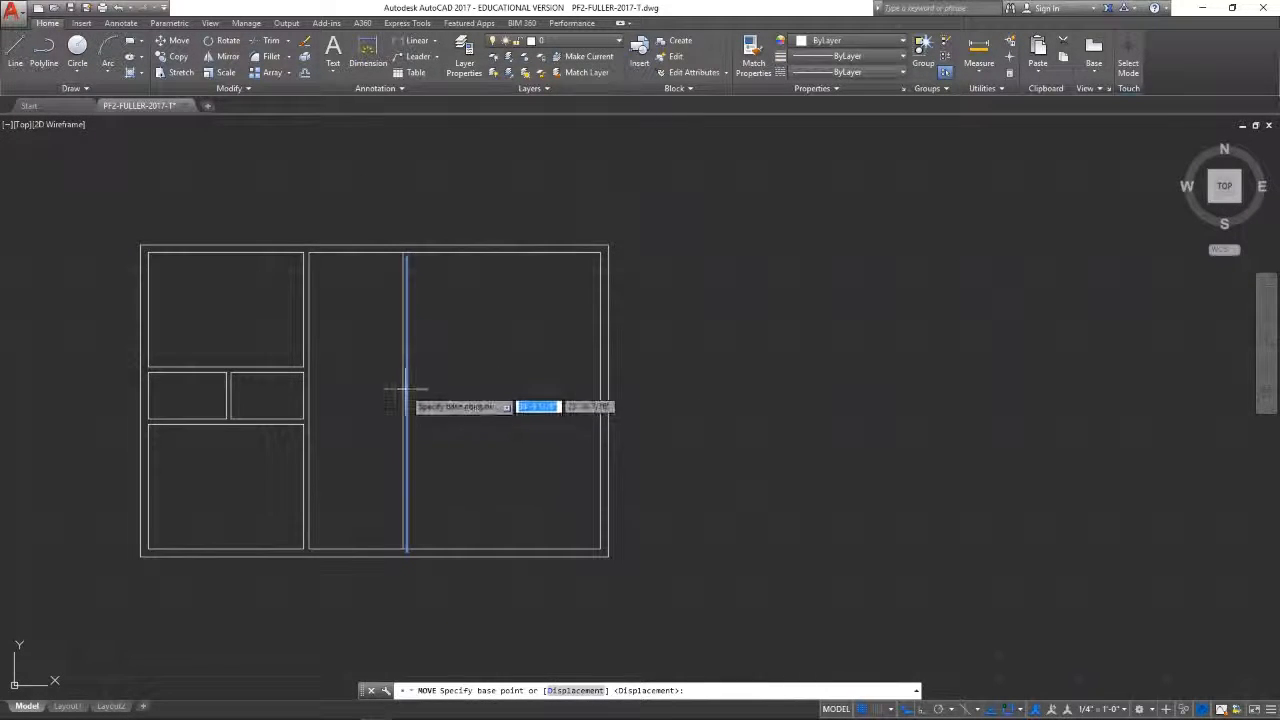
pyautogui.scroll(5, 412, 290)
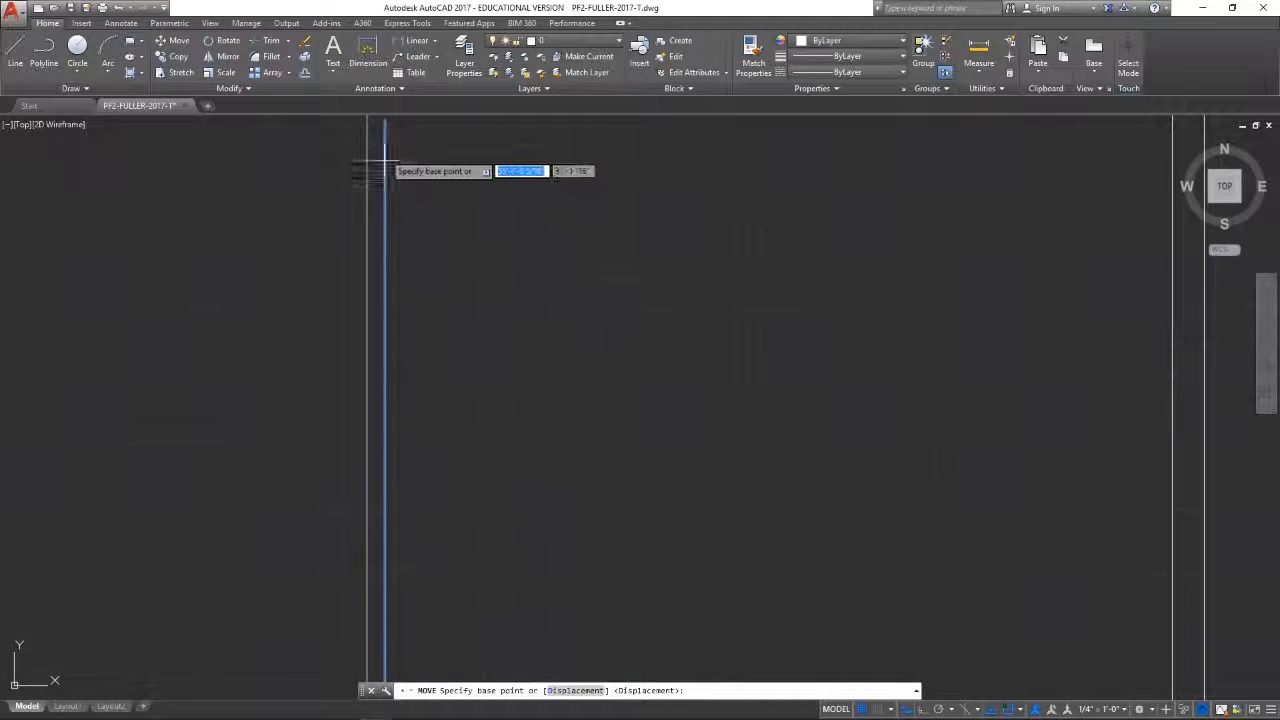
pyautogui.moveTo(385, 162); pyautogui.dragTo(394, 337, button='middle')
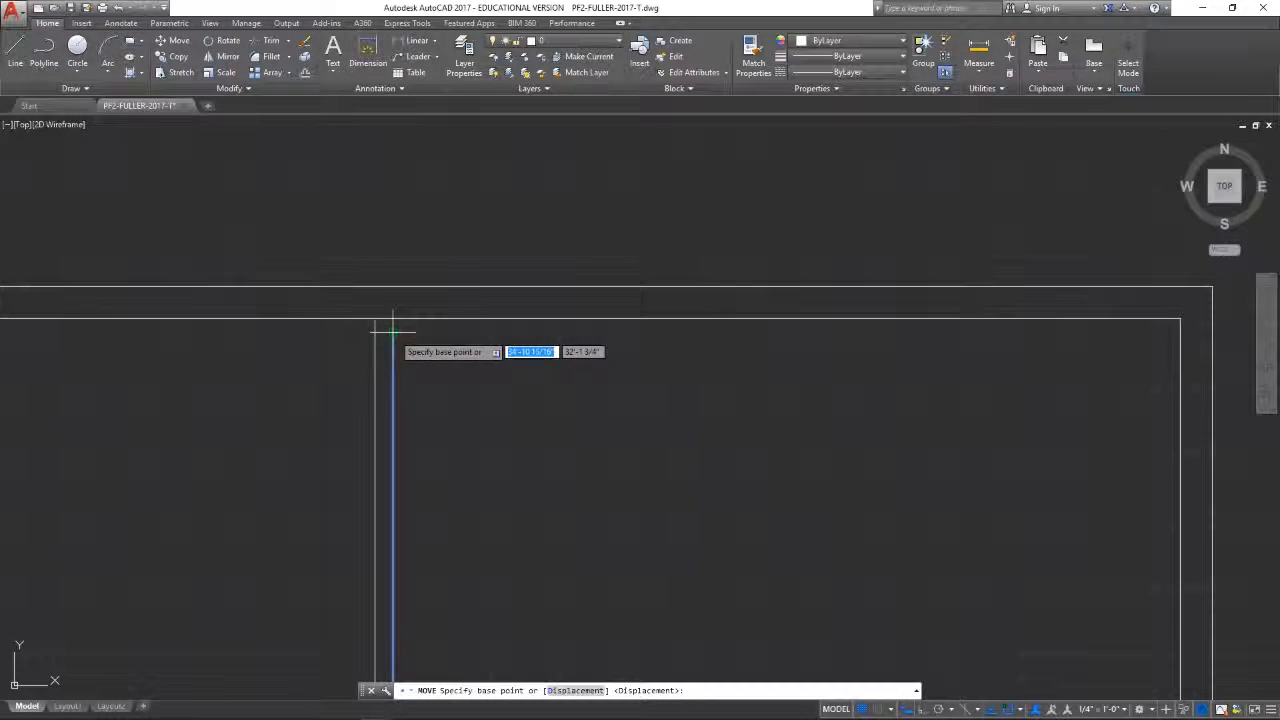
pyautogui.click(392, 329)
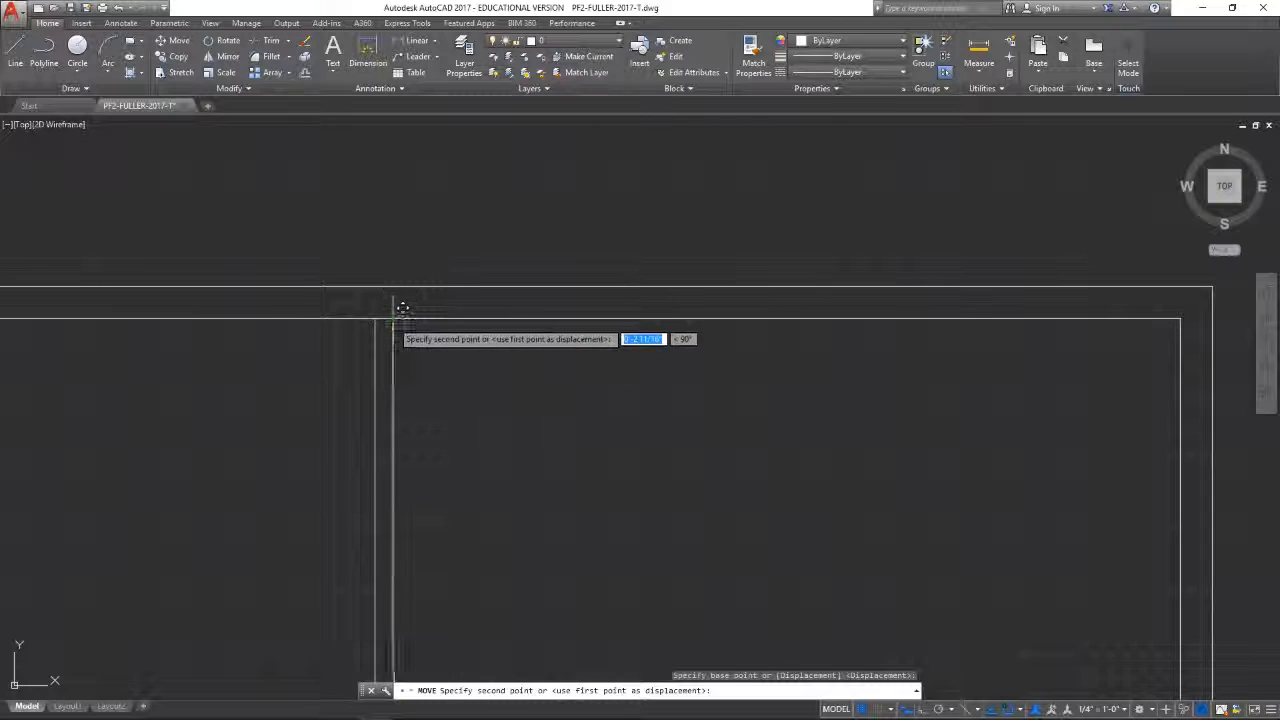
pyautogui.click(400, 301)
# Step: Draw a short horizontal line to the right across the new wall, starting 5' below the upper end of its left line
pyautogui.scroll(-10, 474, 416)
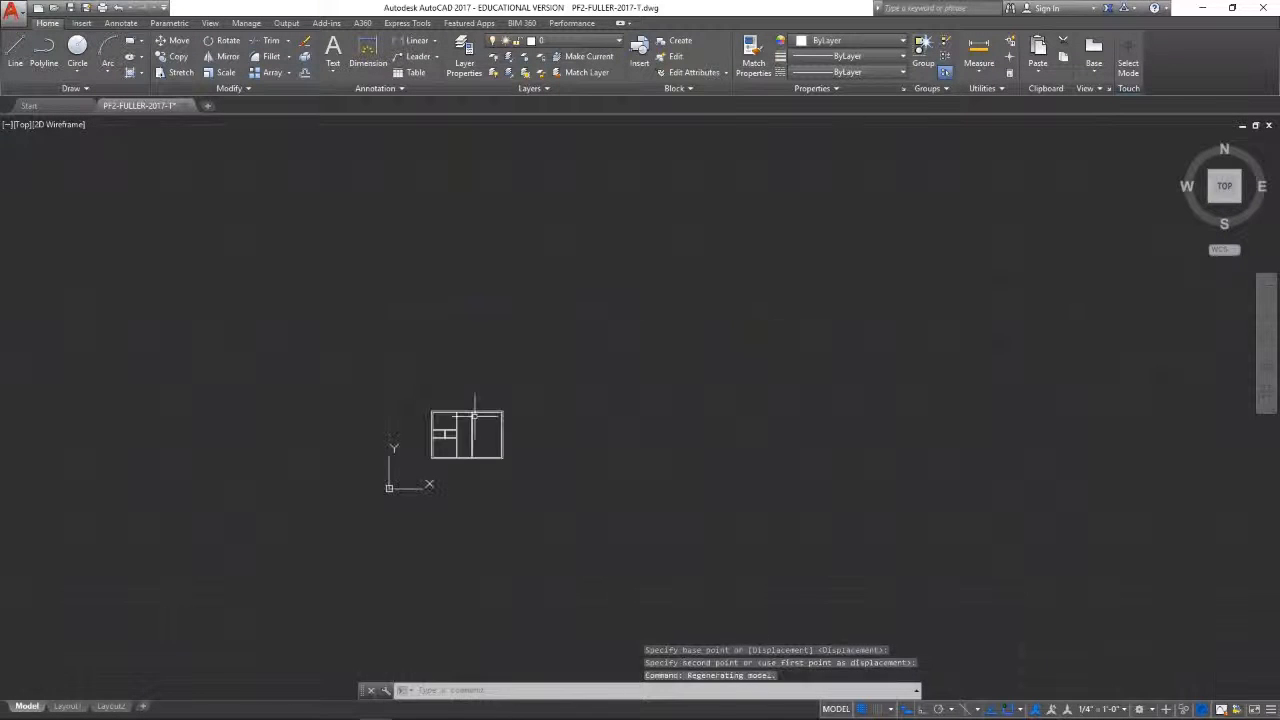
pyautogui.scroll(8, 465, 477)
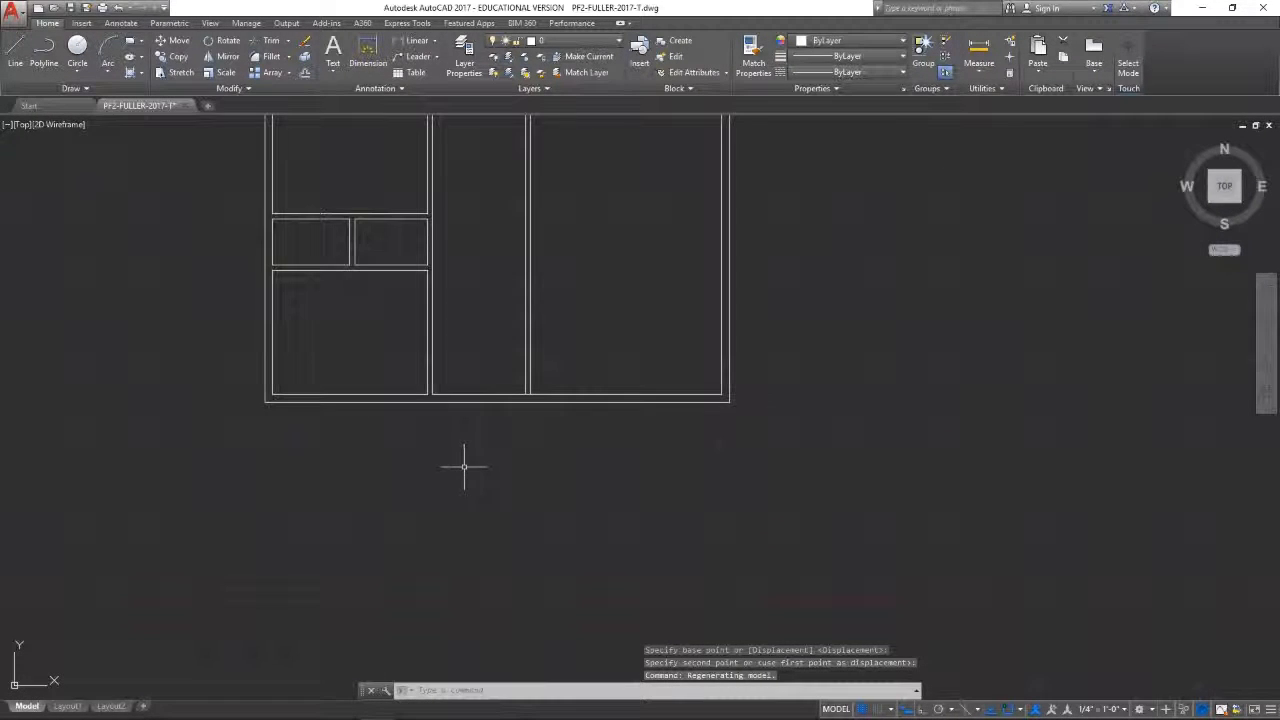
pyautogui.moveTo(461, 457)
pyautogui.mouseDown(button='middle')
pyautogui.moveTo(463, 486)
pyautogui.moveTo(281, 549)
pyautogui.mouseUp(button='middle')
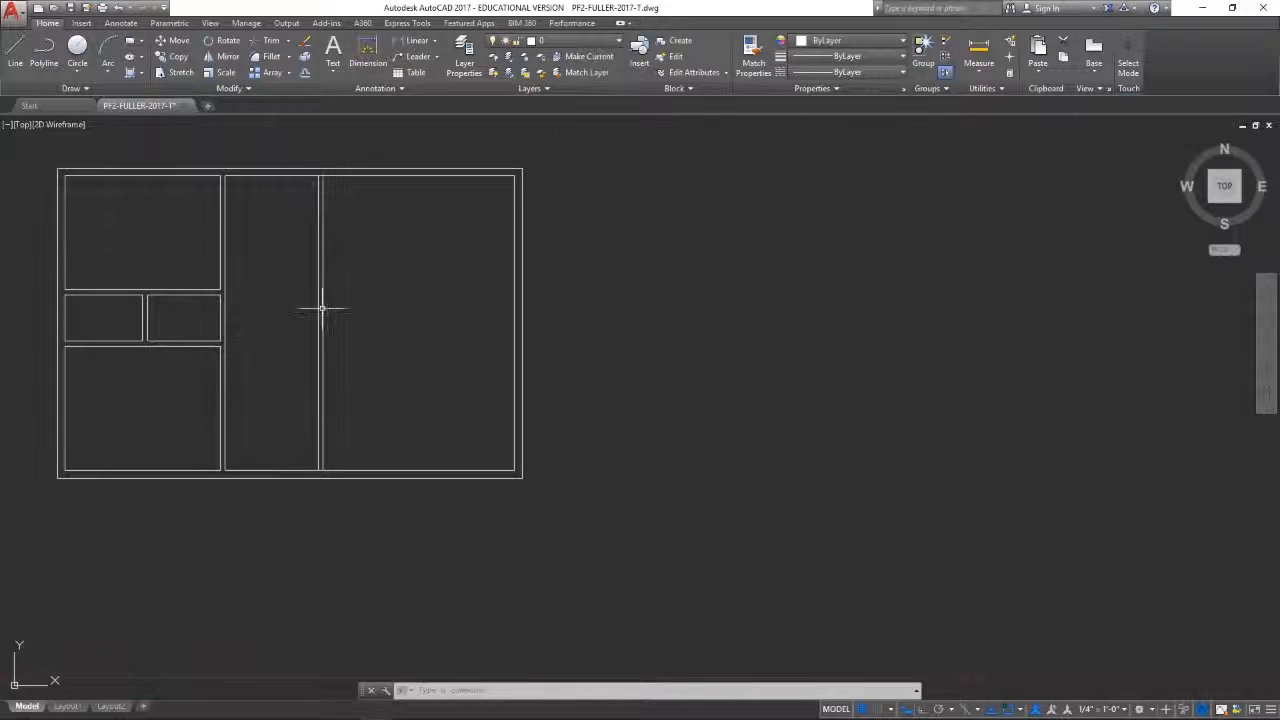
pyautogui.click(17, 47)
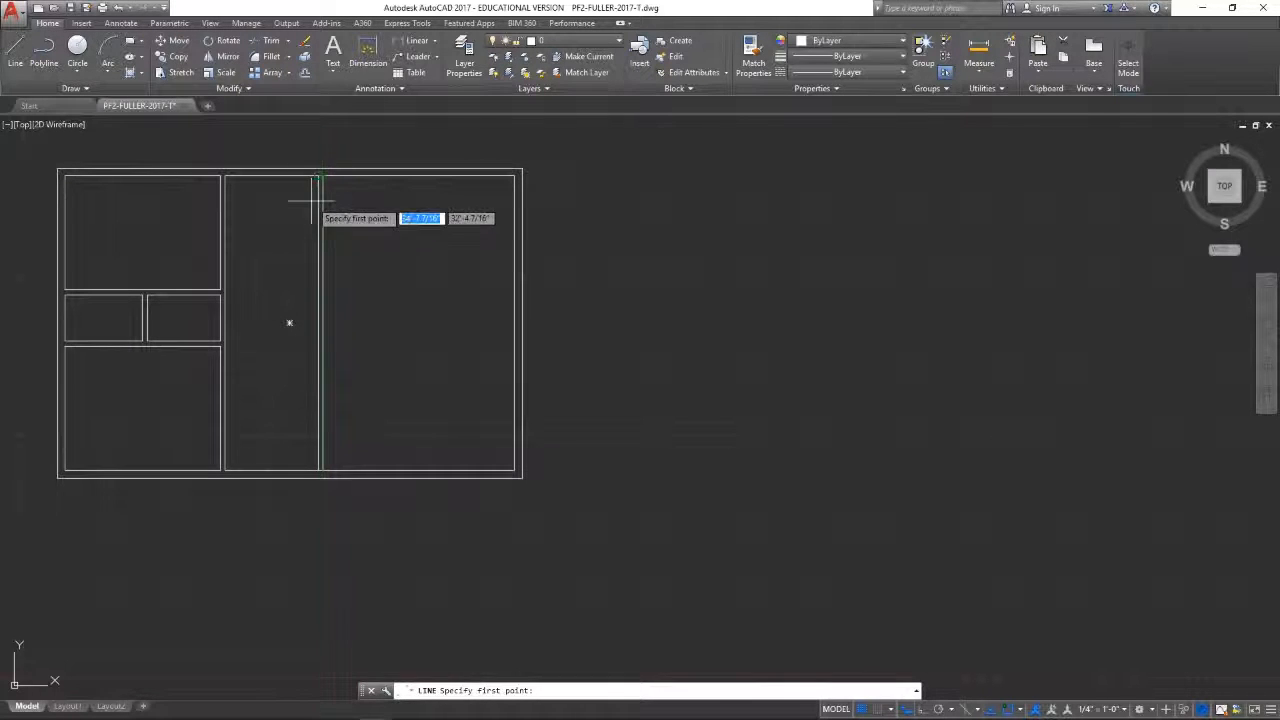
pyautogui.scroll(4, 311, 200)
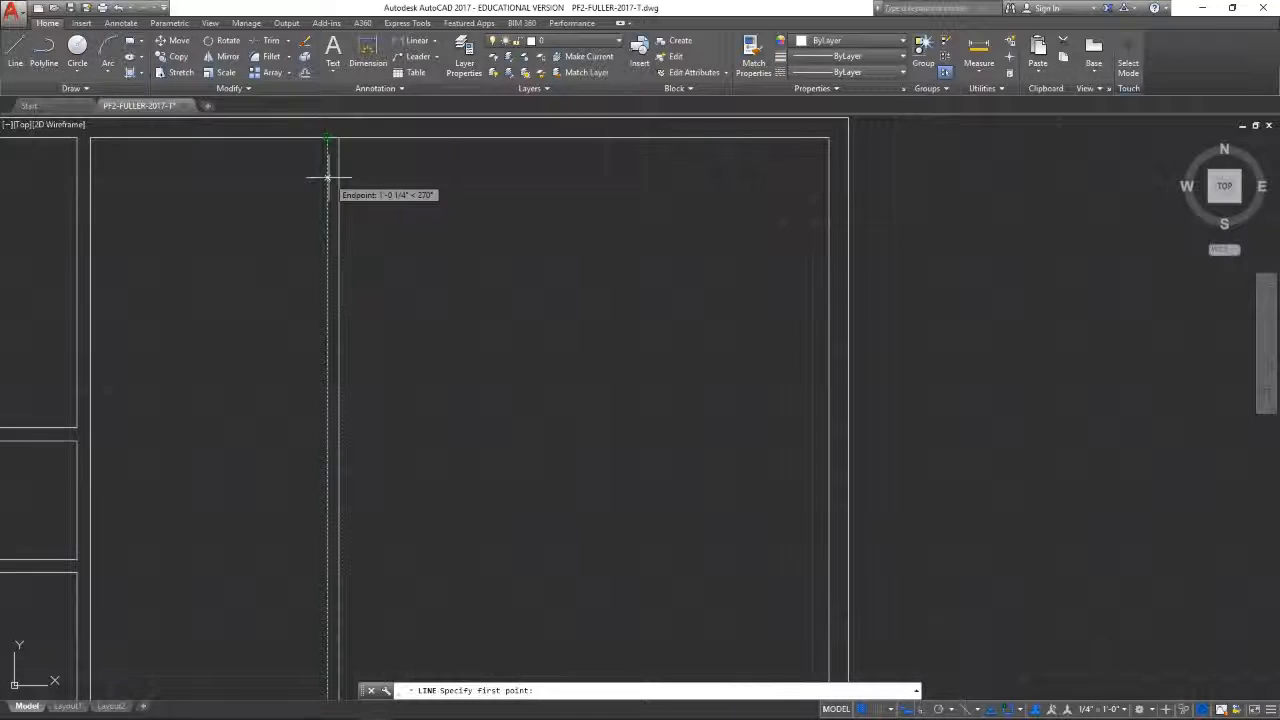
pyautogui.write('5')
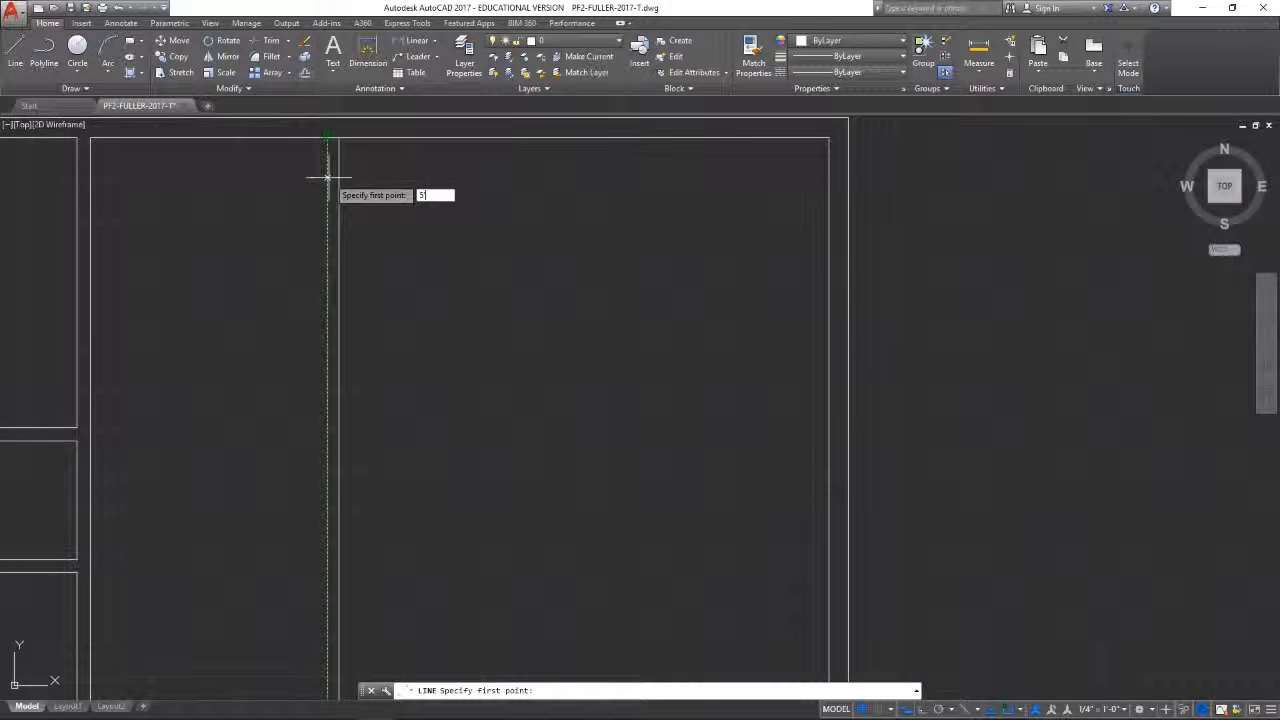
pyautogui.press('Return')
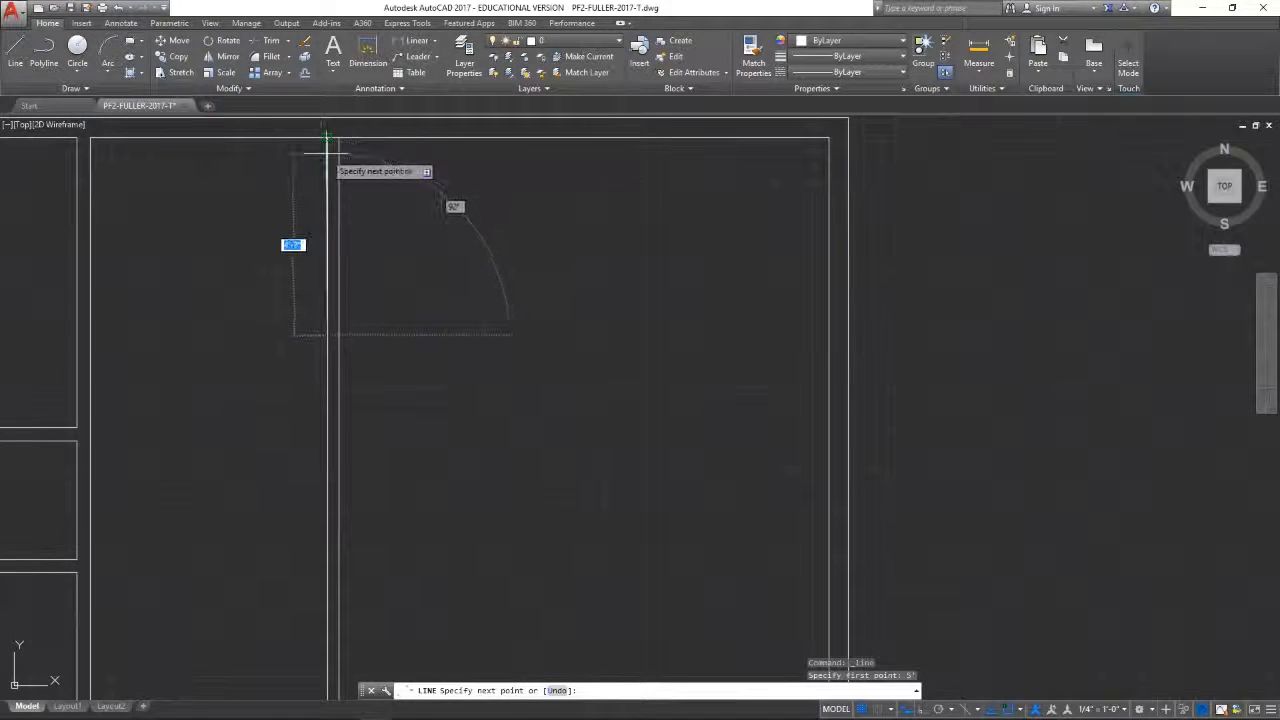
pyautogui.click(417, 336)
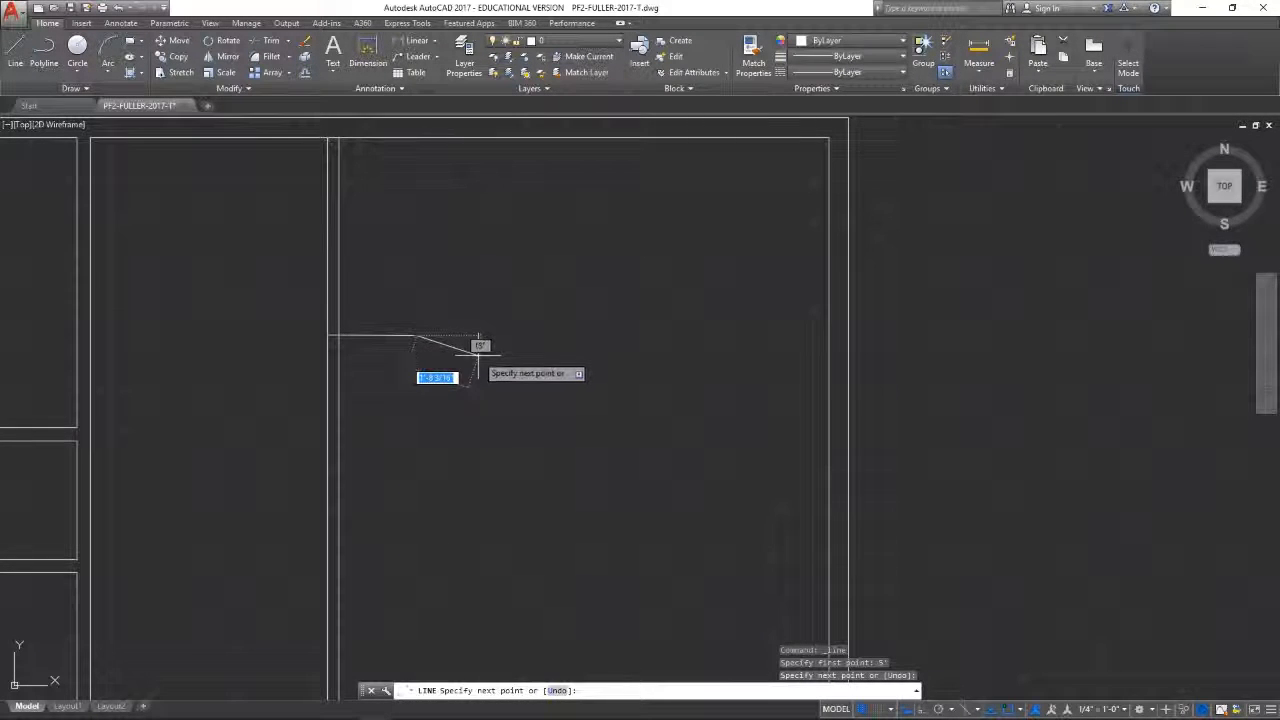
pyautogui.press('Escape')
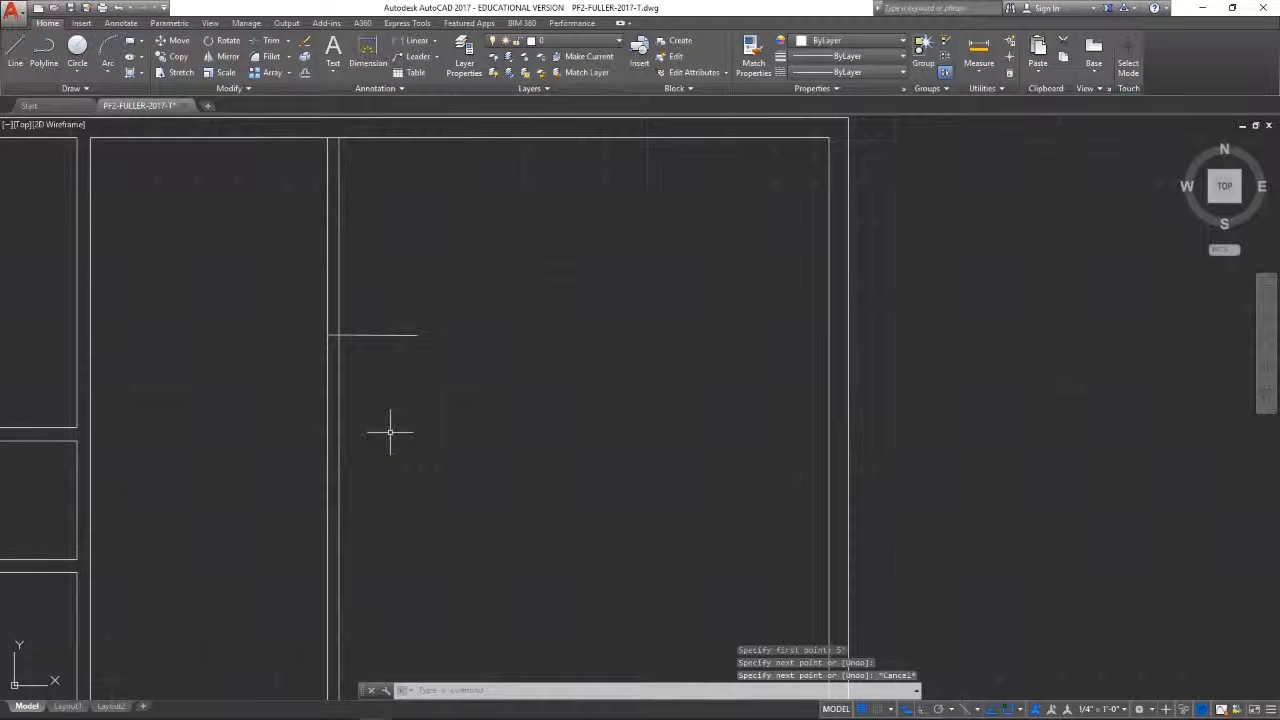
# Step: Trim both lines of the new vertical wall below the short horizontal line
pyautogui.scroll(-3, 390, 431)
pyautogui.moveTo(386, 437); pyautogui.dragTo(409, 346, button='middle')
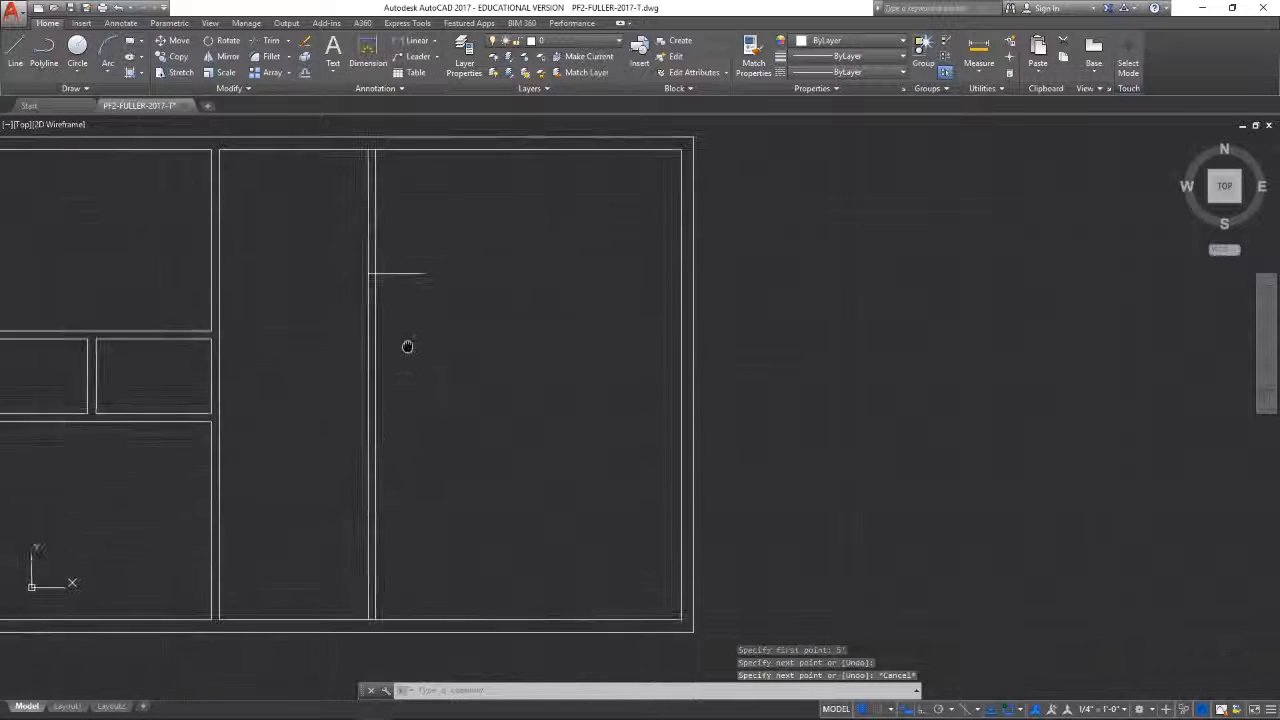
pyautogui.click(265, 42)
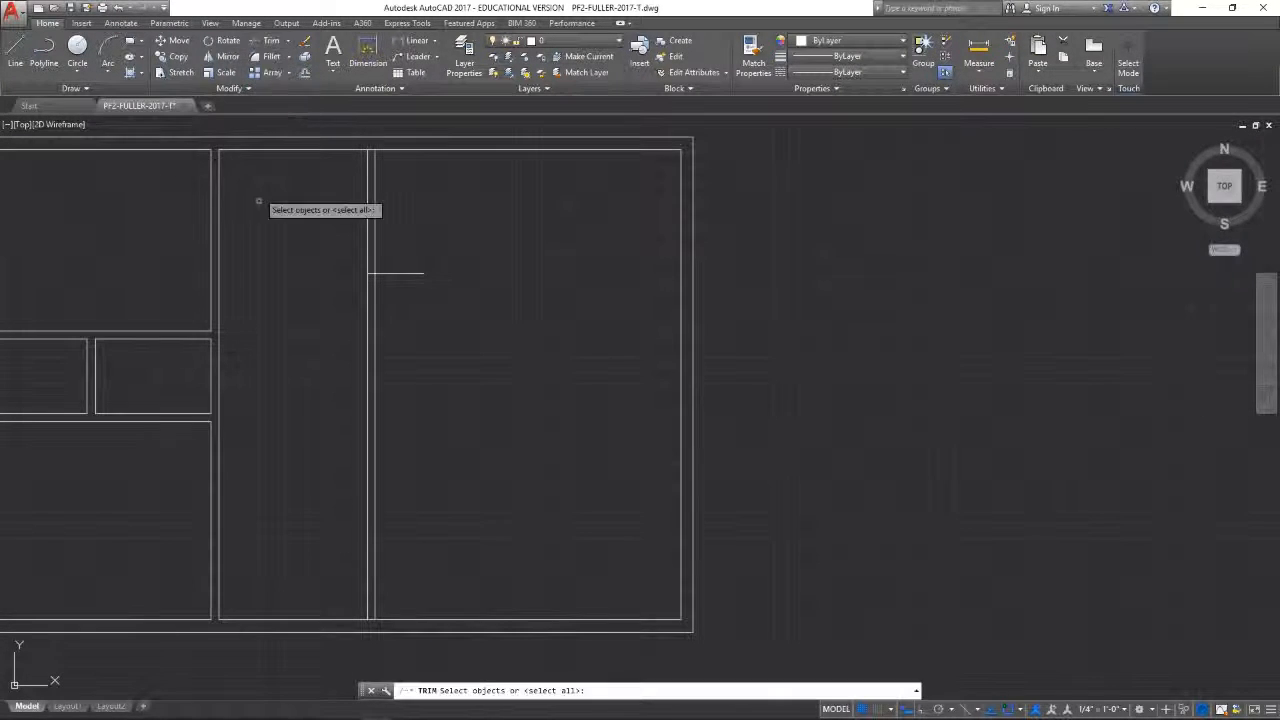
pyautogui.press('Return')
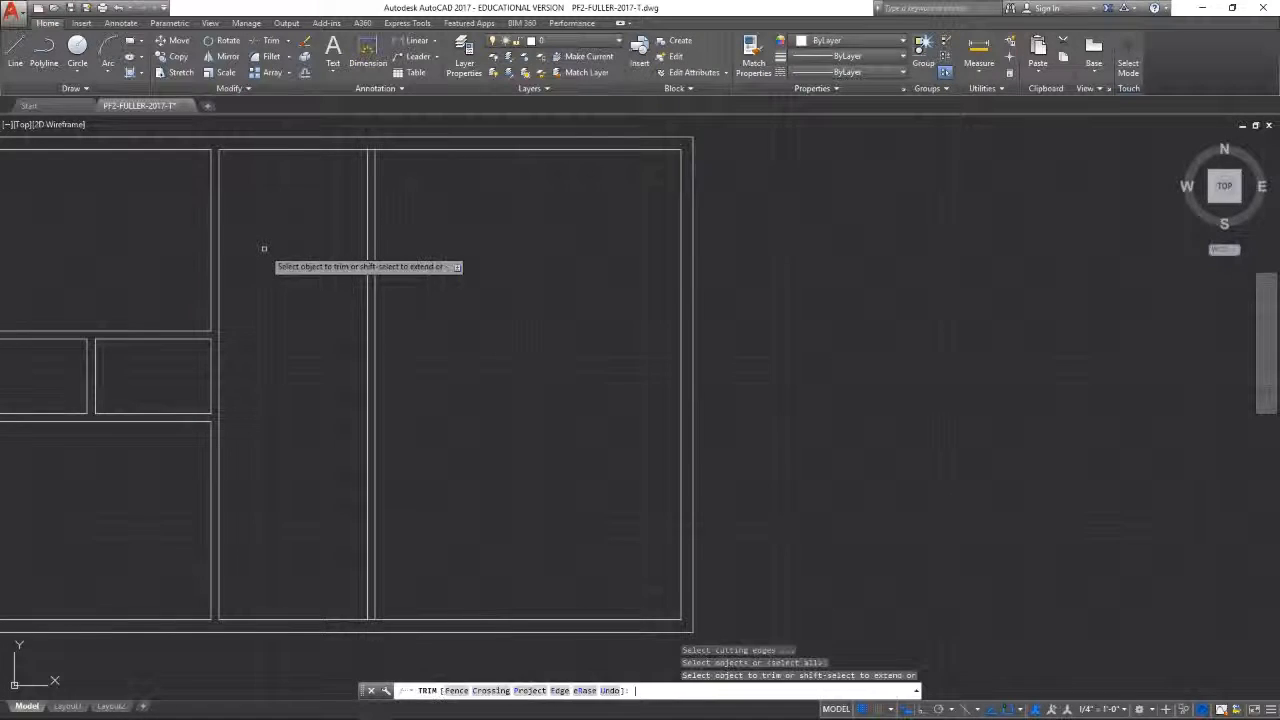
pyautogui.click(375, 316)
pyautogui.click(369, 330)
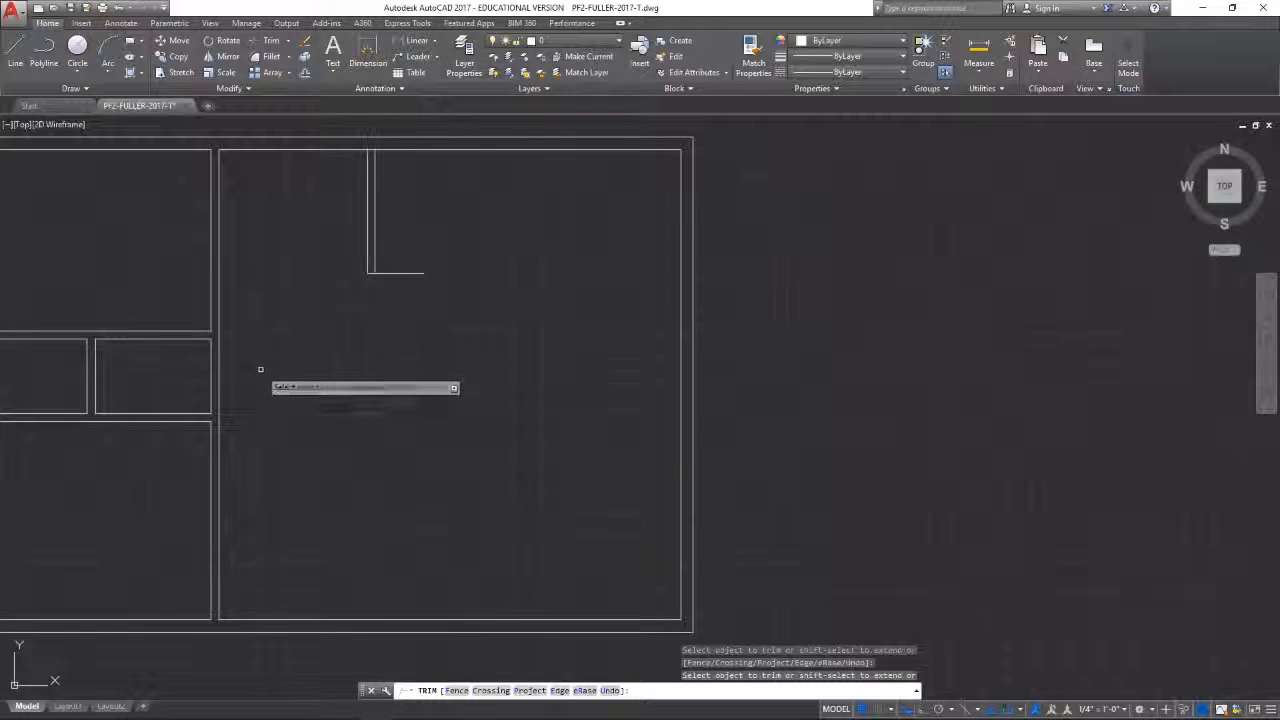